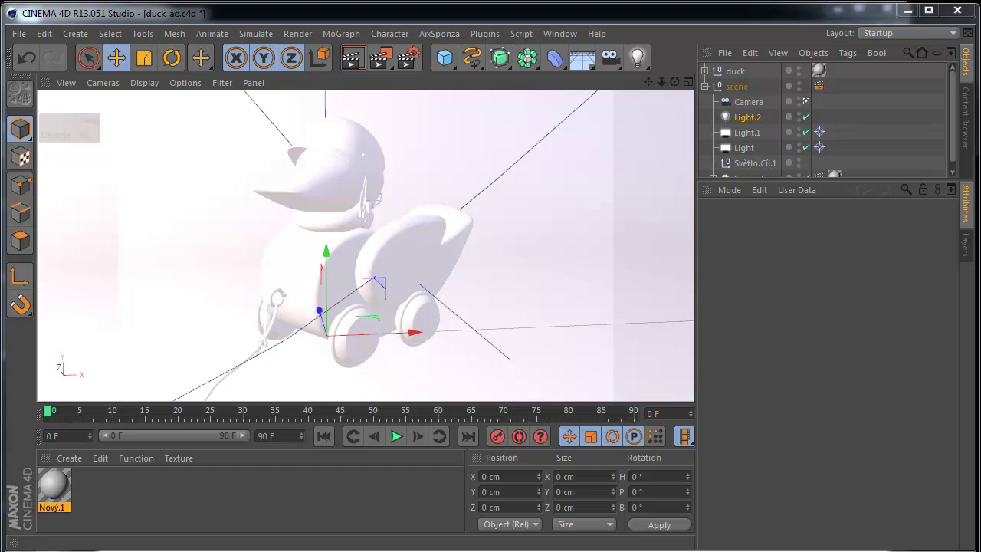
# Render the duck scene in the viewport, then switch to the open project ao_example_01.c4d.
pyautogui.click(353, 56)
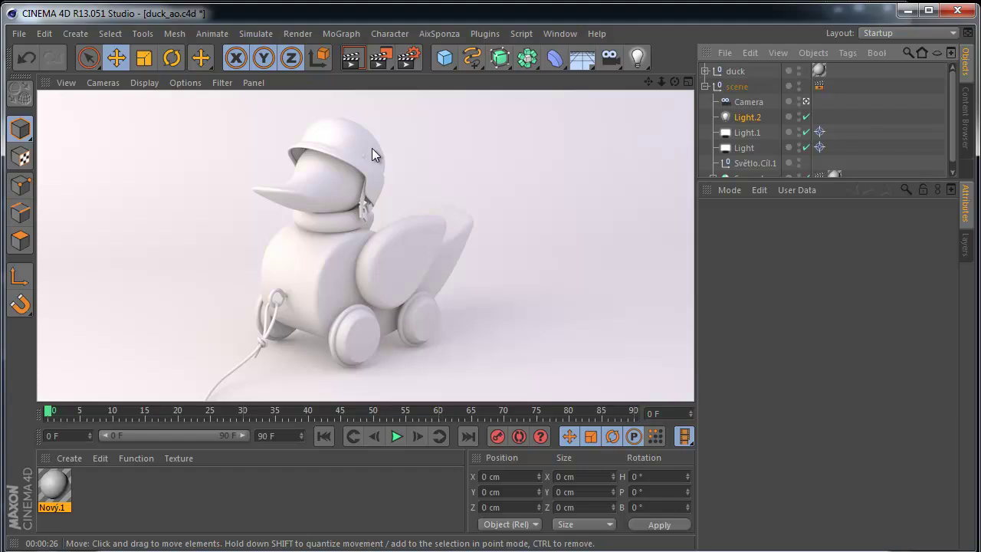
pyautogui.click(558, 34)
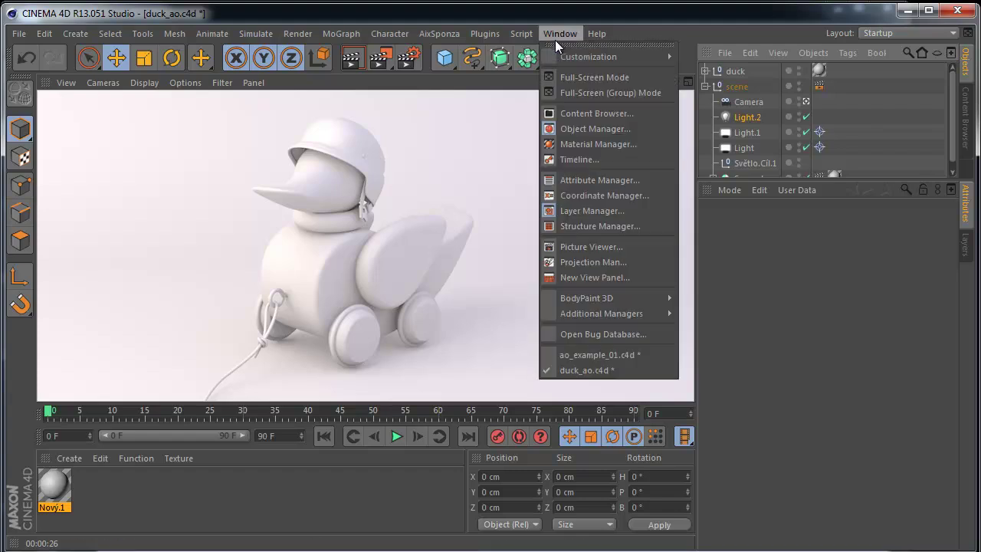
pyautogui.click(606, 355)
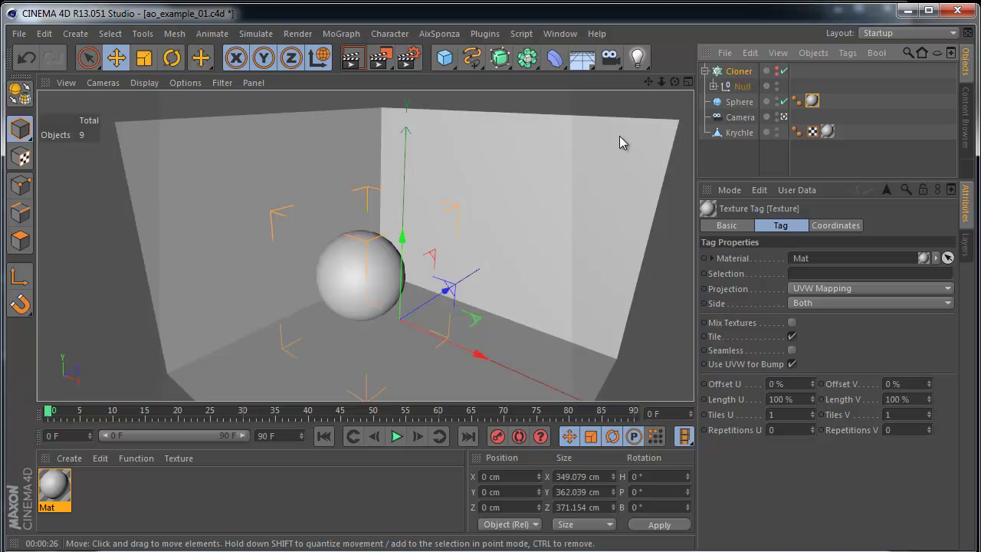
# Render a viewport preview of the sphere in the room corner without ambient occlusion.
pyautogui.moveTo(534, 304)
pyautogui.keyDown('alt'); pyautogui.mouseDown()
pyautogui.moveTo(373, 353)
pyautogui.moveTo(401, 394)
pyautogui.moveTo(349, 340)
pyautogui.moveTo(387, 265)
pyautogui.mouseUp(); pyautogui.keyUp('alt')
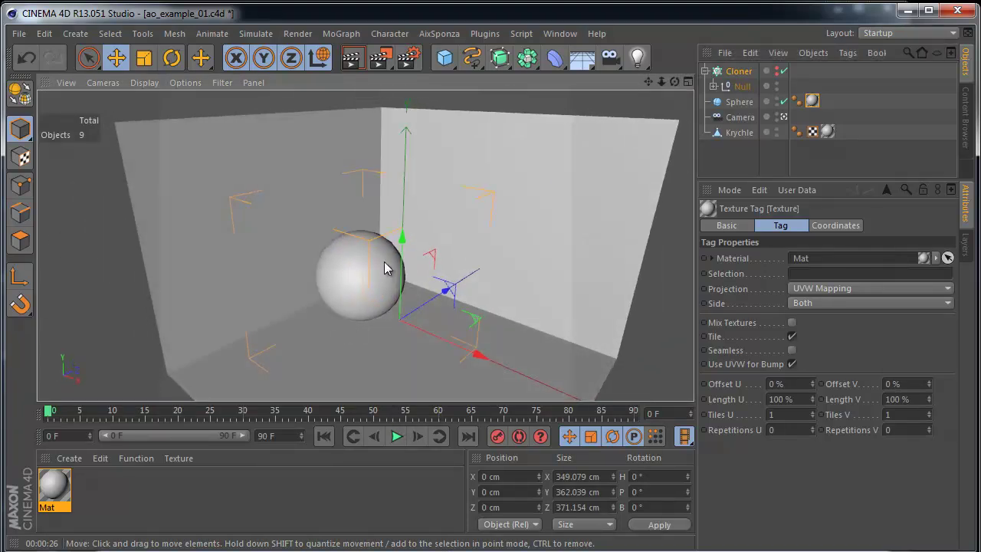
pyautogui.keyDown('alt'); pyautogui.moveTo(365, 340); pyautogui.dragTo(356, 272); pyautogui.keyUp('alt')
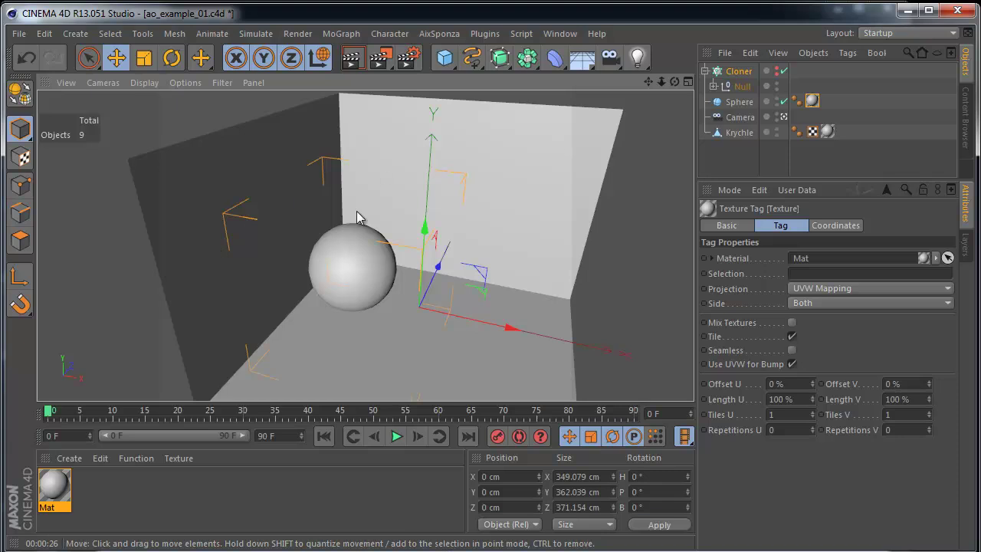
pyautogui.moveTo(511, 359)
pyautogui.keyDown('alt'); pyautogui.mouseDown()
pyautogui.moveTo(565, 346)
pyautogui.moveTo(460, 357)
pyautogui.moveTo(464, 387)
pyautogui.moveTo(478, 321)
pyautogui.mouseUp(); pyautogui.keyUp('alt')
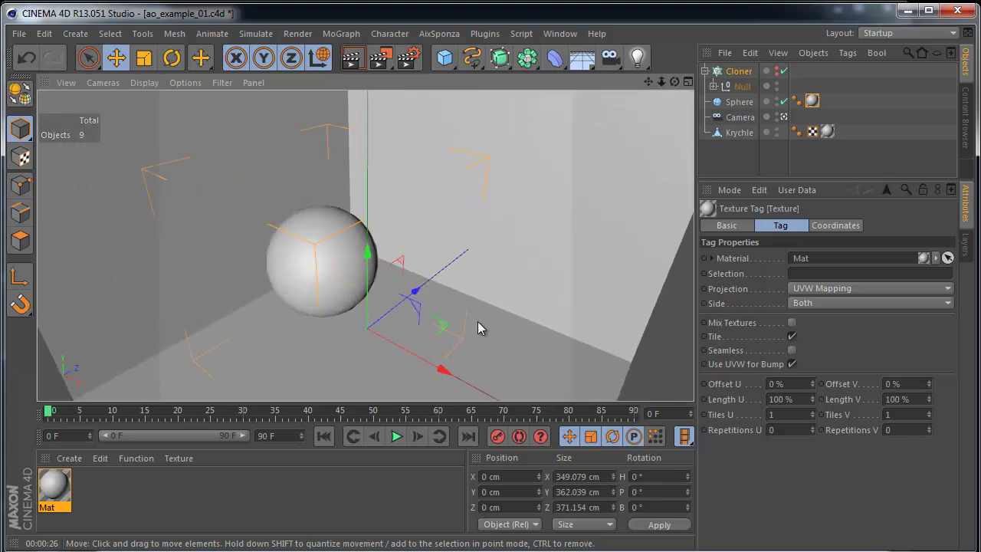
pyautogui.hotkey('ctrl', 'r')
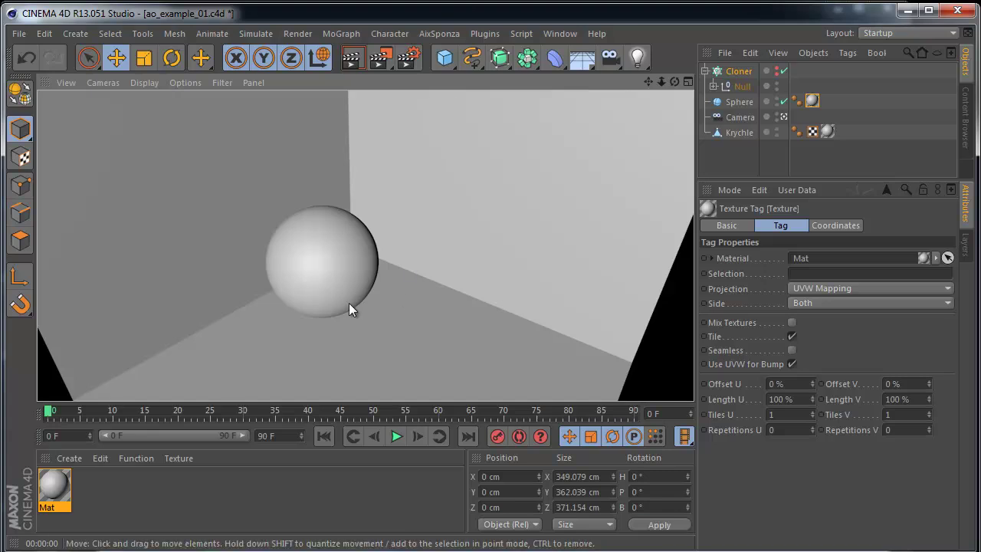
# Add the Ambient Occlusion effect to the Standard renderer's settings.
pyautogui.keyDown('alt'); pyautogui.moveTo(415, 286); pyautogui.dragTo(439, 240); pyautogui.keyUp('alt')
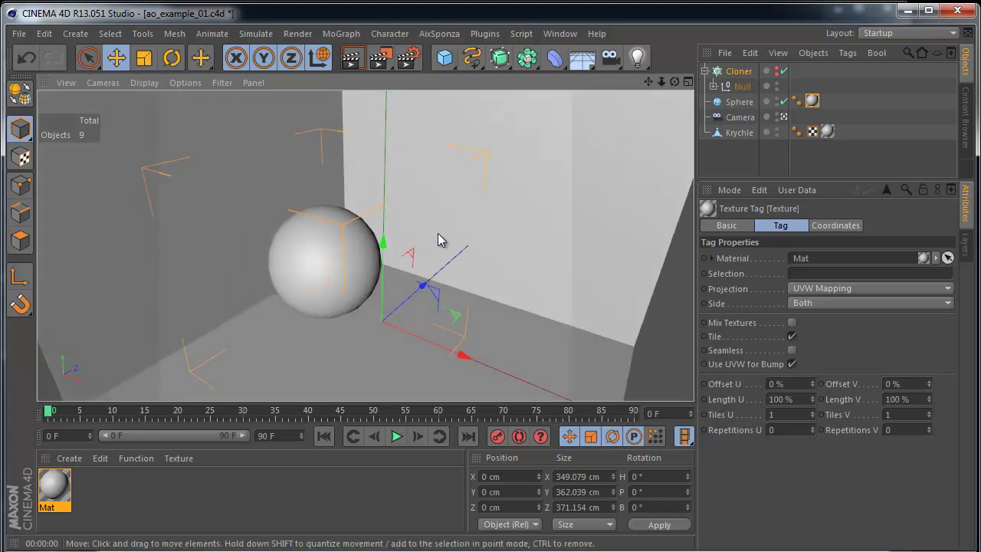
pyautogui.click(410, 58)
pyautogui.moveTo(353, 272); pyautogui.dragTo(395, 87)
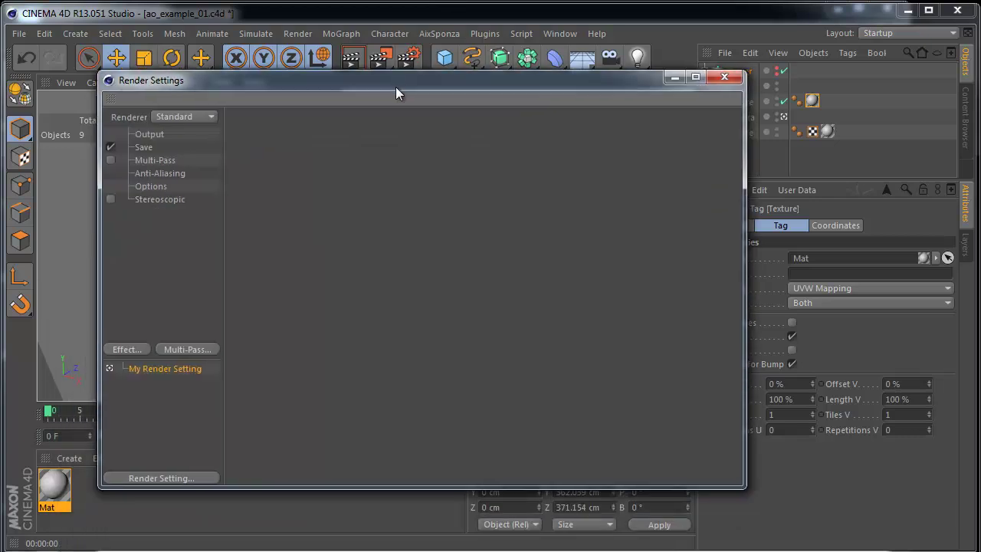
pyautogui.click(178, 117)
pyautogui.click(130, 350)
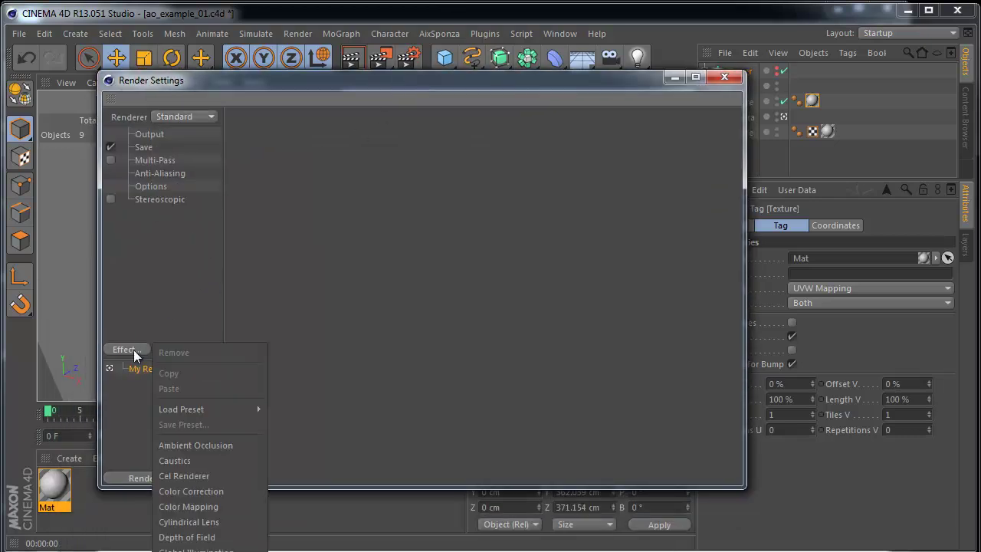
pyautogui.click(203, 444)
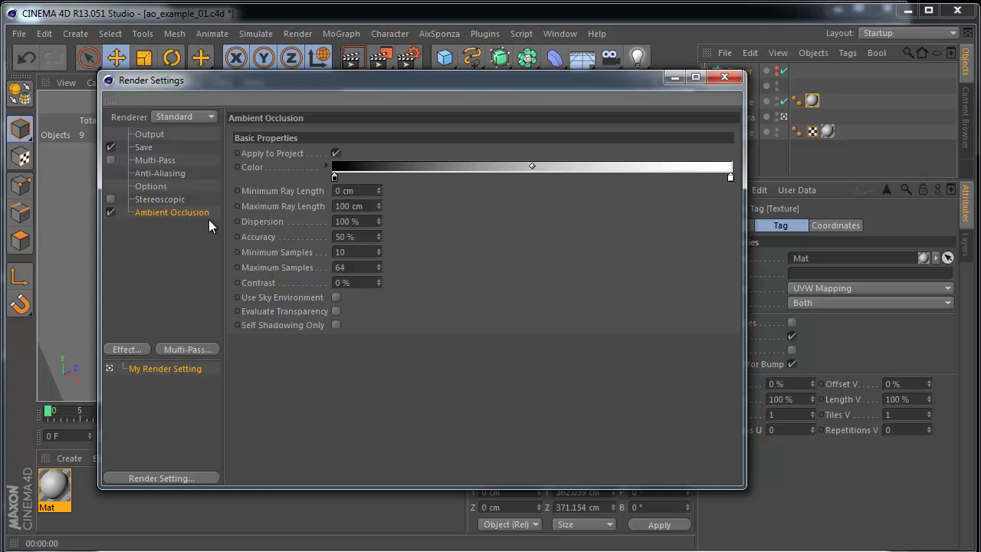
pyautogui.click(724, 77)
# Render the sphere scene with ambient occlusion in the viewport and review the effect's properties in the render settings.
pyautogui.hotkey('ctrl', 'r')
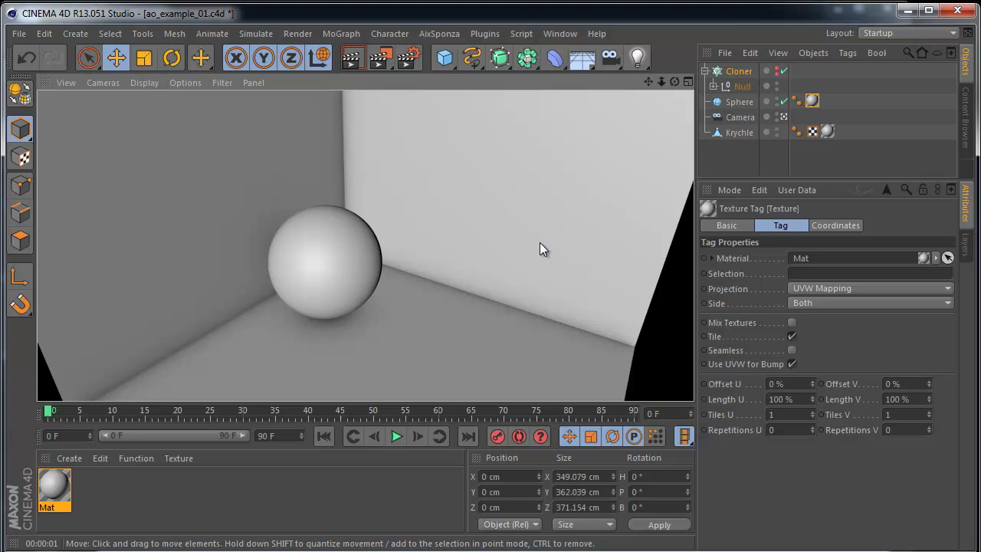
pyautogui.scroll(-1, 540, 243)
pyautogui.keyDown('alt'); pyautogui.moveTo(451, 183); pyautogui.dragTo(470, 162); pyautogui.keyUp('alt')
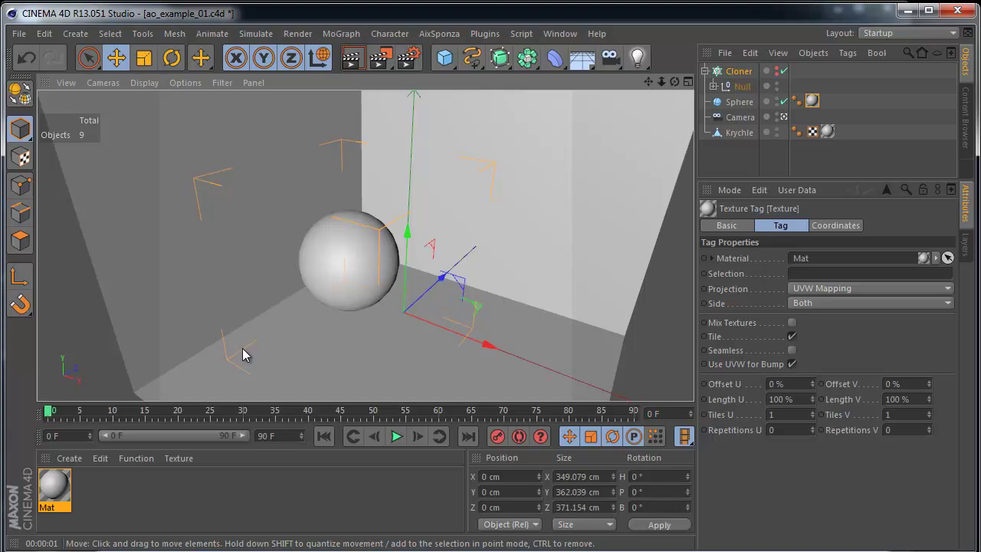
pyautogui.keyDown('alt'); pyautogui.moveTo(418, 341); pyautogui.dragTo(415, 308); pyautogui.keyUp('alt')
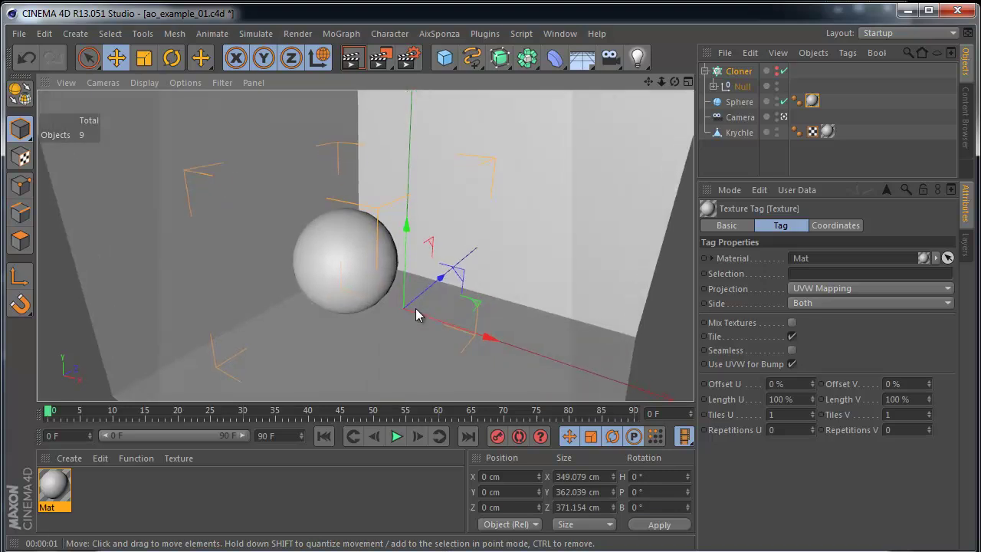
pyautogui.click(409, 57)
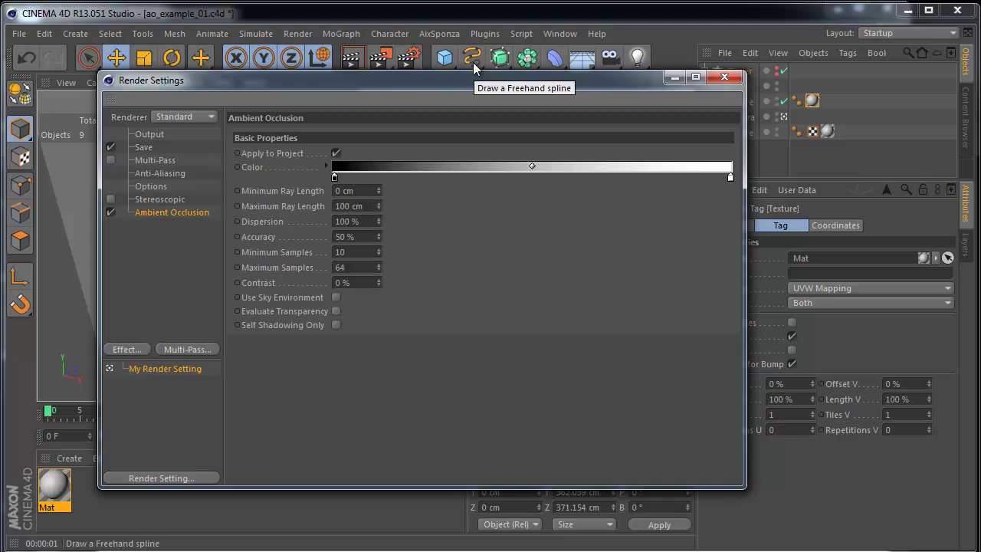
pyautogui.click(674, 77)
# Add an omni light with Ambient Illumination enabled and Specular off, and preview the render.
pyautogui.moveTo(538, 151)
pyautogui.keyDown('alt'); pyautogui.mouseDown()
pyautogui.moveTo(539, 197)
pyautogui.moveTo(528, 206)
pyautogui.moveTo(524, 180)
pyautogui.moveTo(540, 166)
pyautogui.mouseUp(); pyautogui.keyUp('alt')
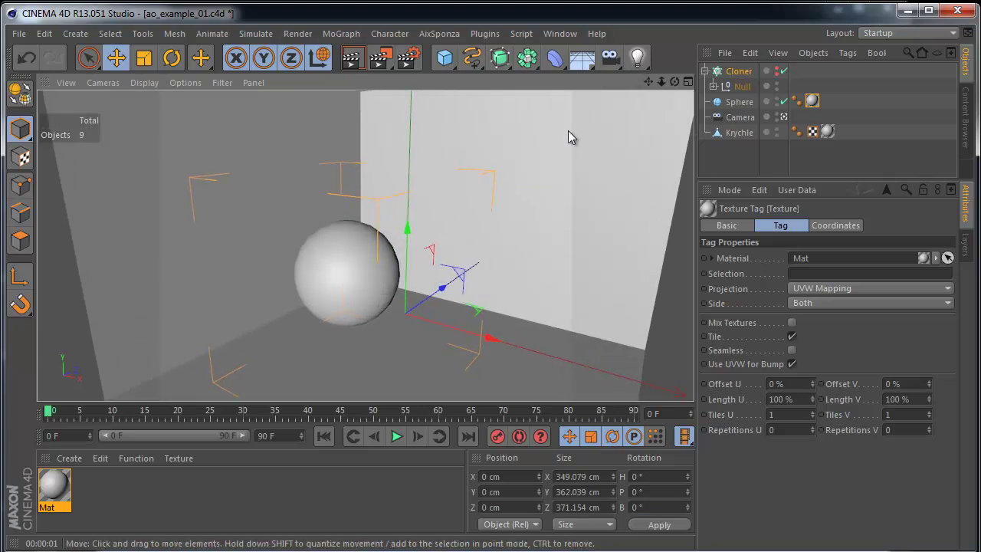
pyautogui.click(636, 64)
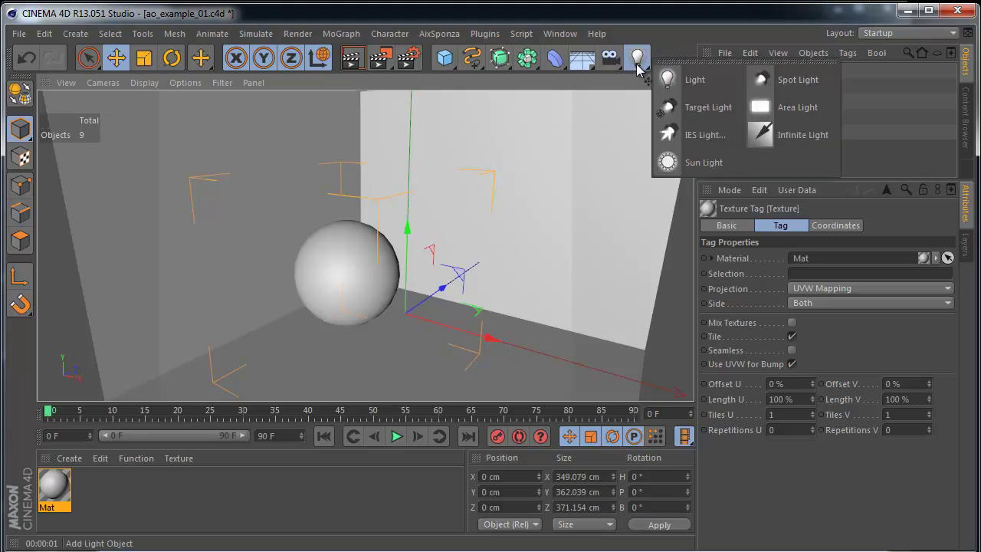
pyautogui.click(667, 79)
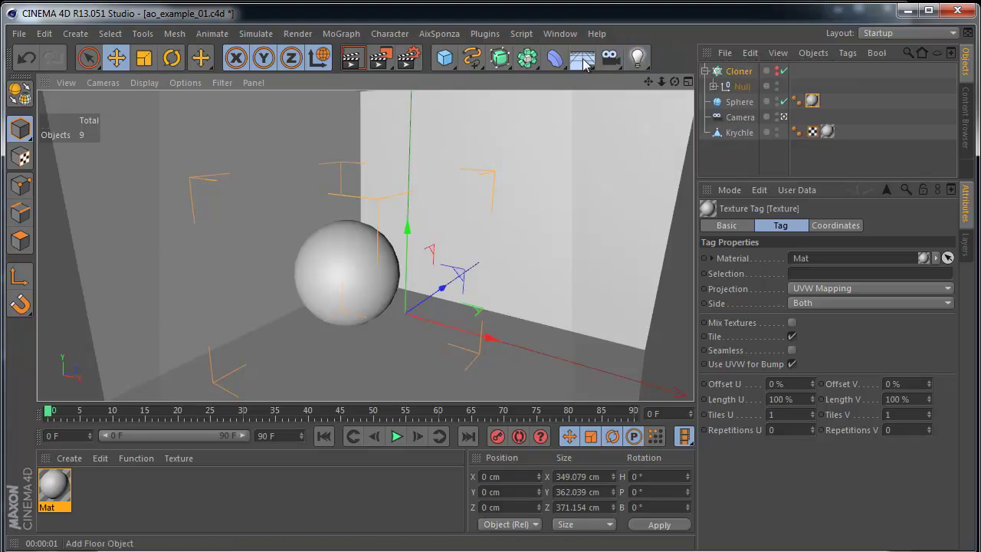
pyautogui.click(583, 62)
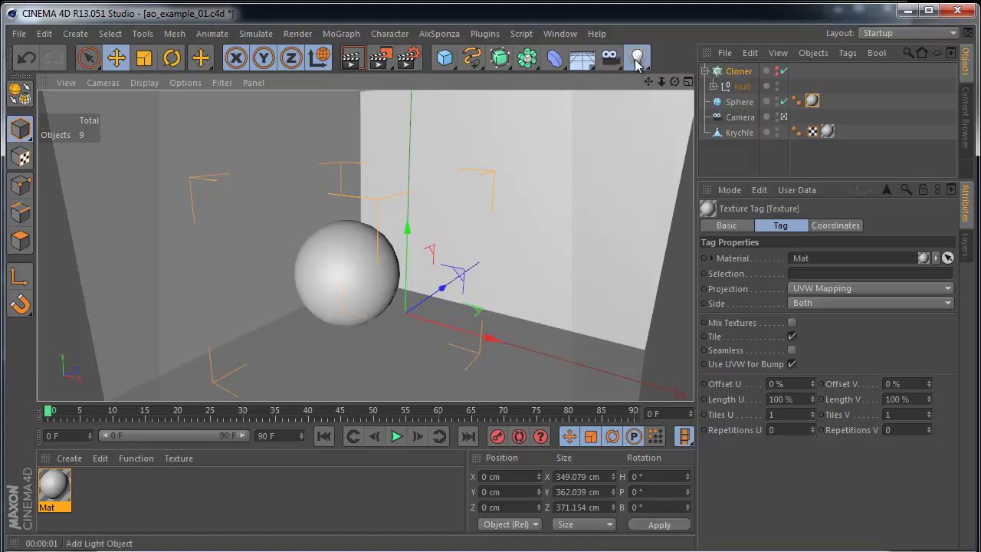
pyautogui.click(637, 58)
pyautogui.click(700, 82)
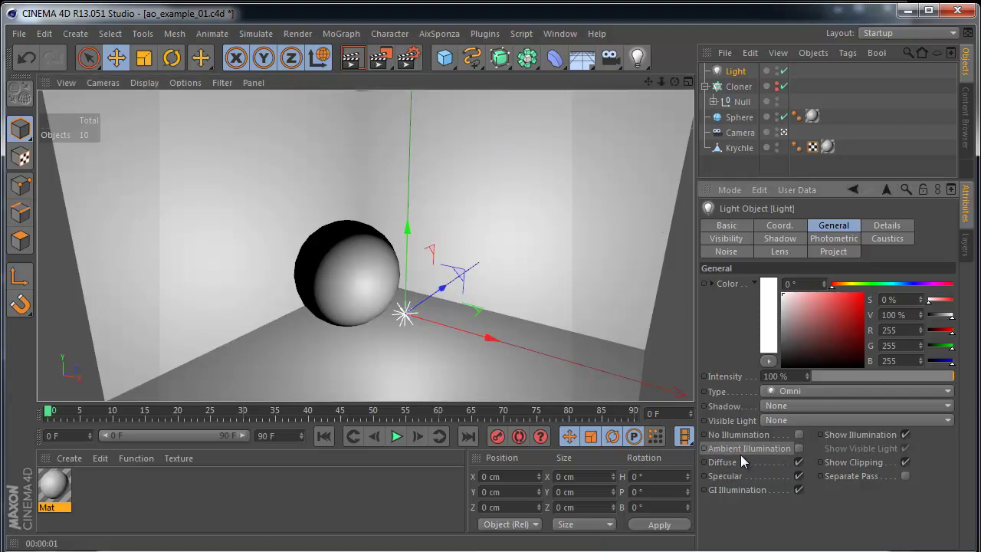
pyautogui.click(799, 449)
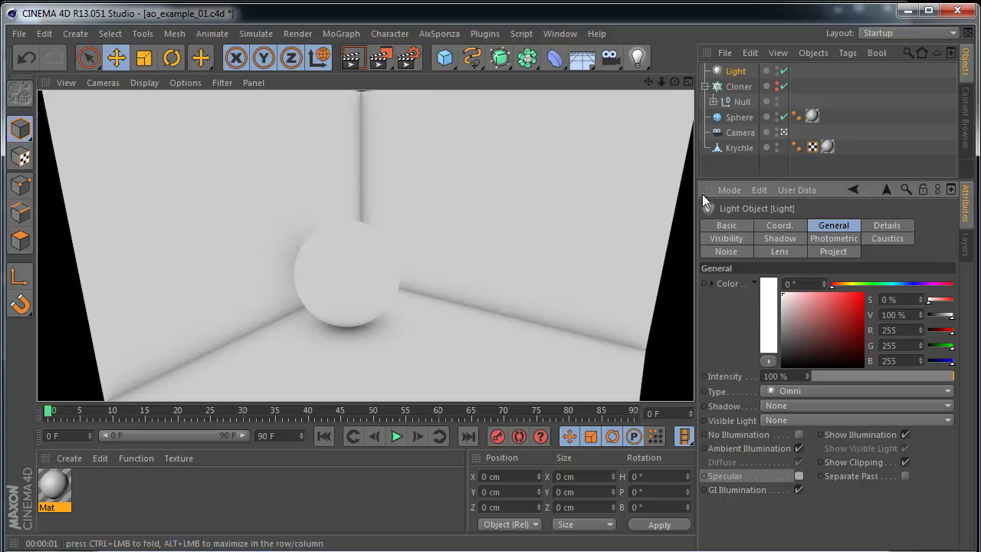
pyautogui.click(534, 152)
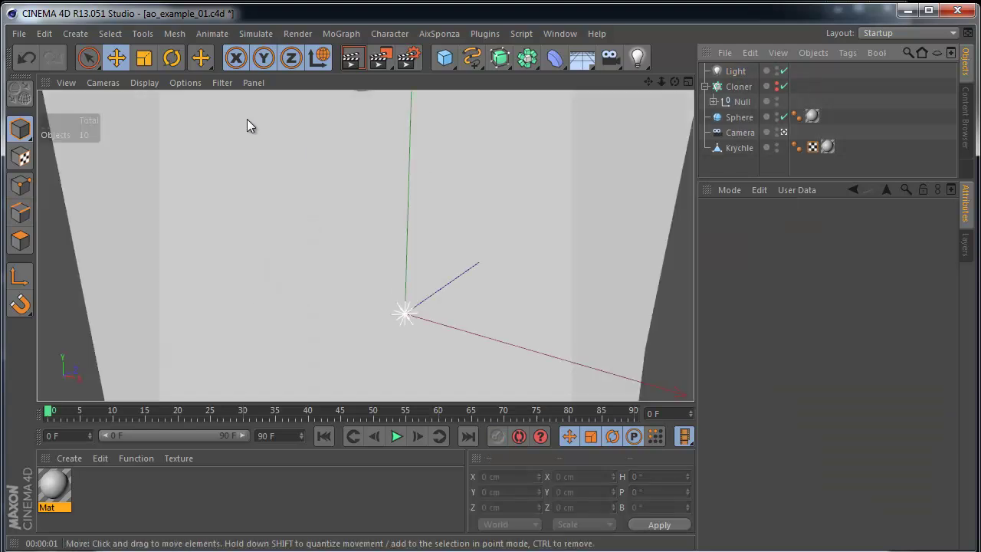
# Disable the light and add a doodle frame to the scene.
pyautogui.click(784, 70)
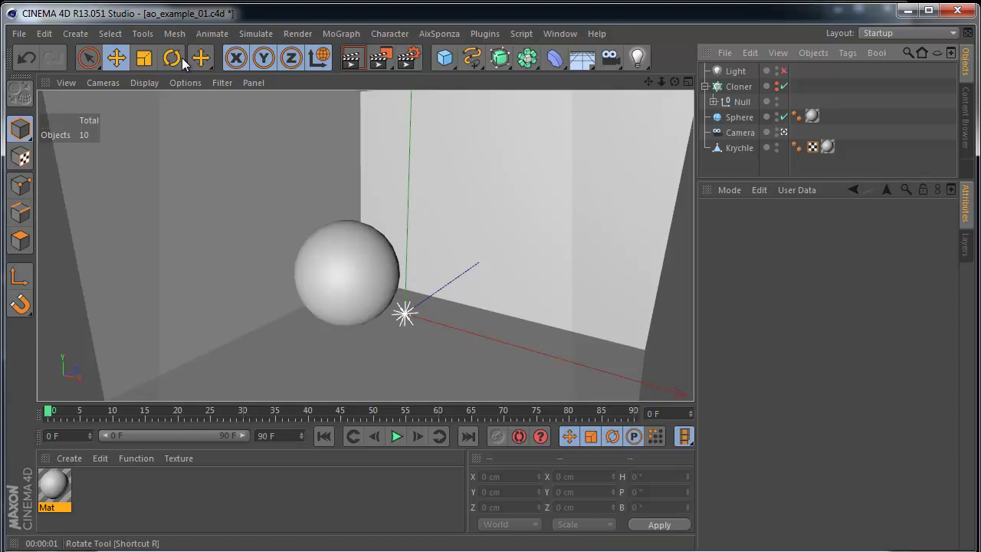
pyautogui.click(734, 70)
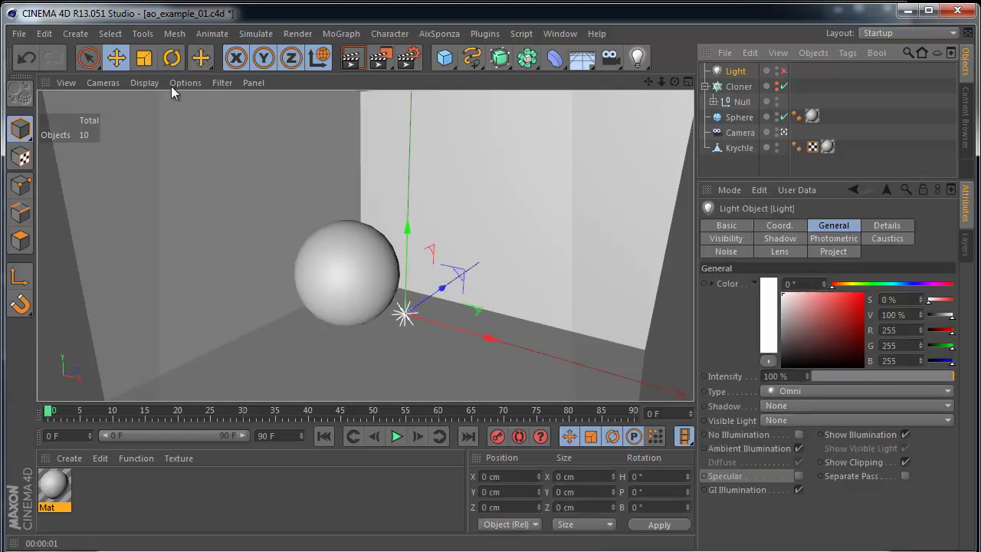
pyautogui.click(139, 34)
pyautogui.moveTo(191, 138)
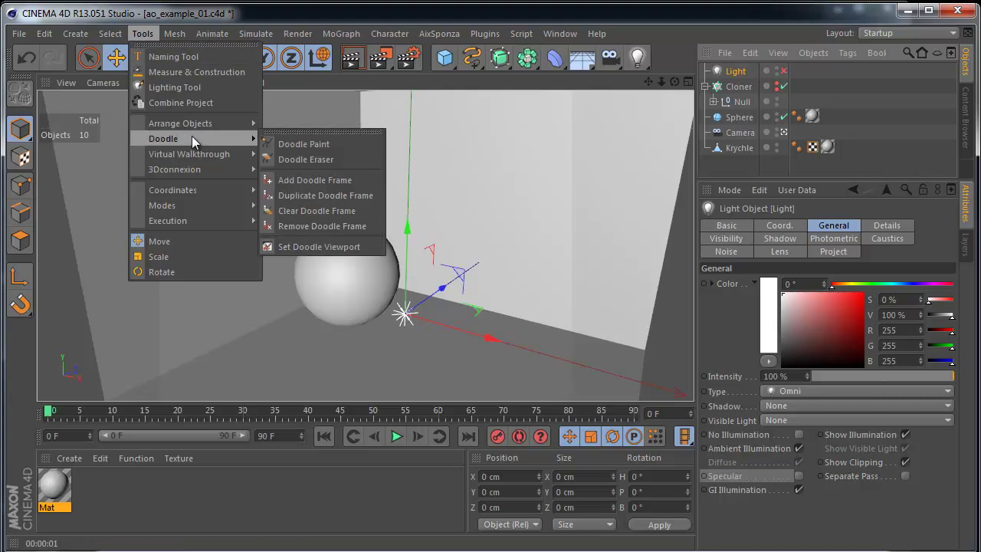
pyautogui.click(344, 179)
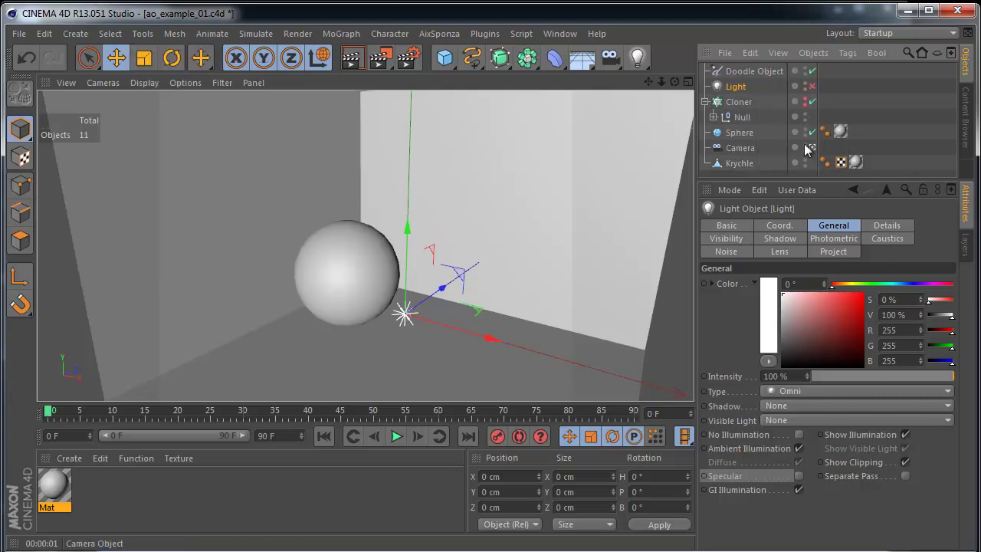
# Set the doodle object's size to 480 by 360.
pyautogui.click(754, 71)
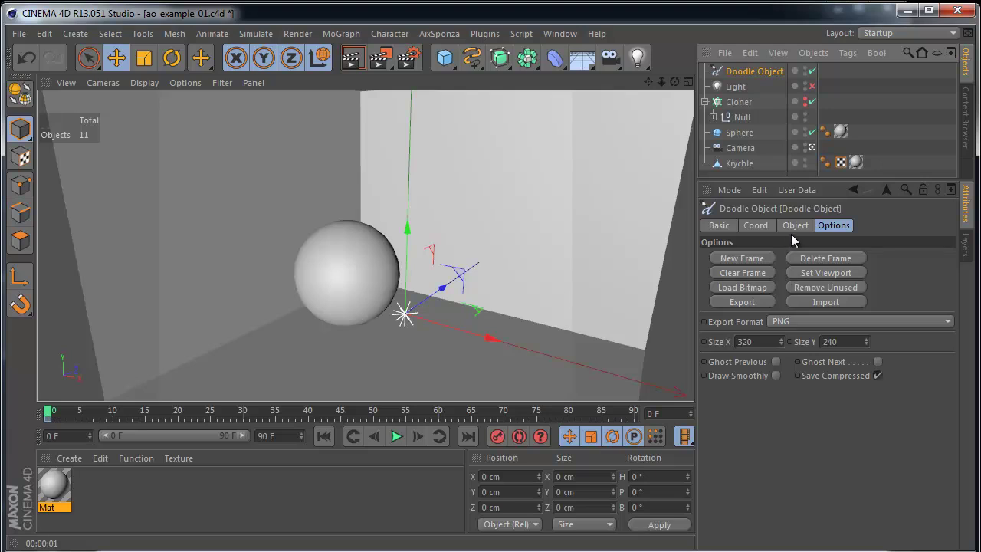
pyautogui.doubleClick(747, 342)
pyautogui.write('480')
pyautogui.press('Tab')
pyautogui.write('360')
pyautogui.press('Return')
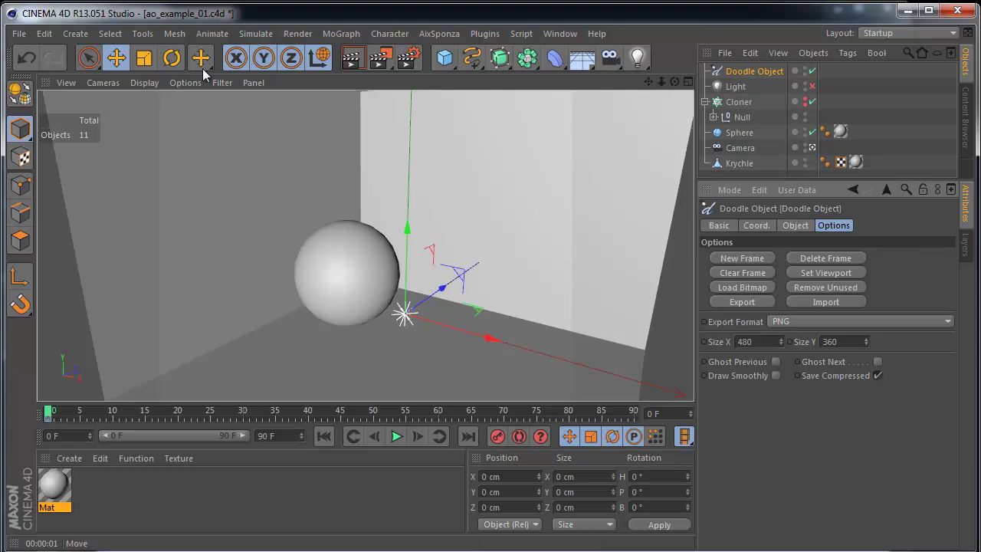
# Paint a curved surface line beside the sphere with Doodle Paint and hatch the area beneath it with vertical strokes.
pyautogui.click(143, 33)
pyautogui.moveTo(184, 142)
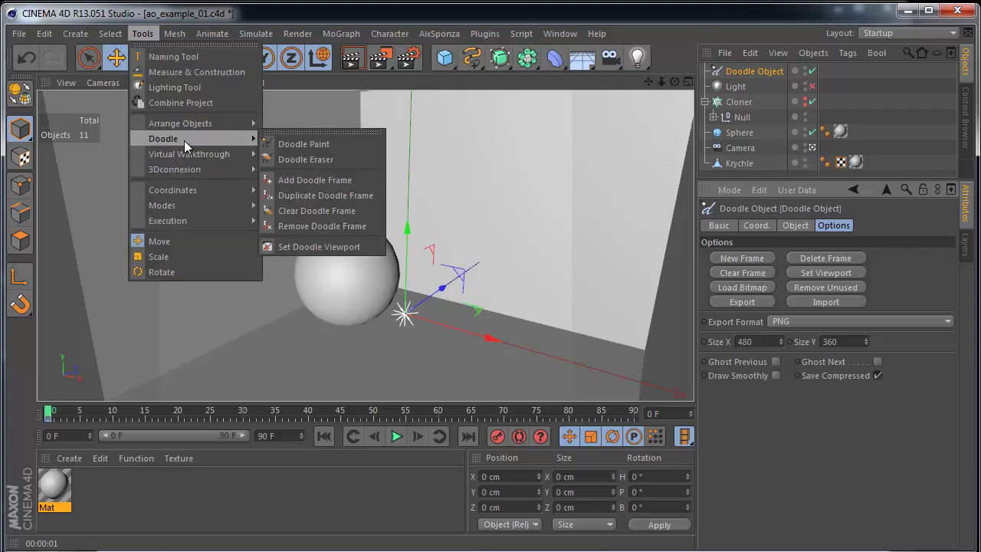
pyautogui.click(349, 144)
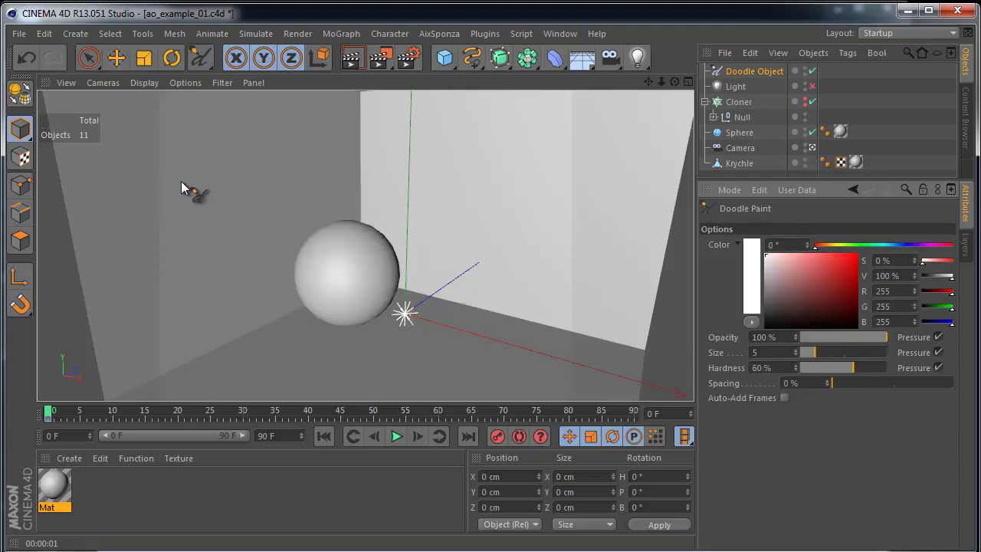
pyautogui.moveTo(172, 177)
pyautogui.mouseDown()
pyautogui.moveTo(222, 192)
pyautogui.moveTo(292, 260)
pyautogui.moveTo(304, 348)
pyautogui.moveTo(292, 375)
pyautogui.mouseUp()
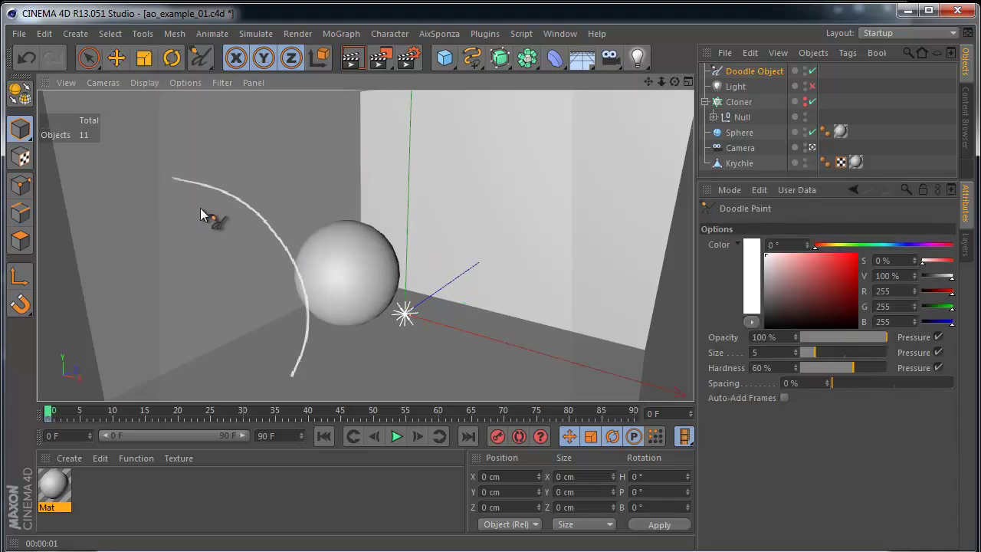
pyautogui.moveTo(195, 189); pyautogui.dragTo(192, 247)
pyautogui.moveTo(212, 196)
pyautogui.mouseDown()
pyautogui.moveTo(208, 281)
pyautogui.moveTo(230, 268)
pyautogui.moveTo(226, 314)
pyautogui.mouseUp()
pyautogui.moveTo(244, 209); pyautogui.dragTo(243, 339)
pyautogui.moveTo(257, 216); pyautogui.dragTo(254, 357)
pyautogui.moveTo(269, 240); pyautogui.dragTo(268, 378)
pyautogui.moveTo(290, 269); pyautogui.dragTo(288, 391)
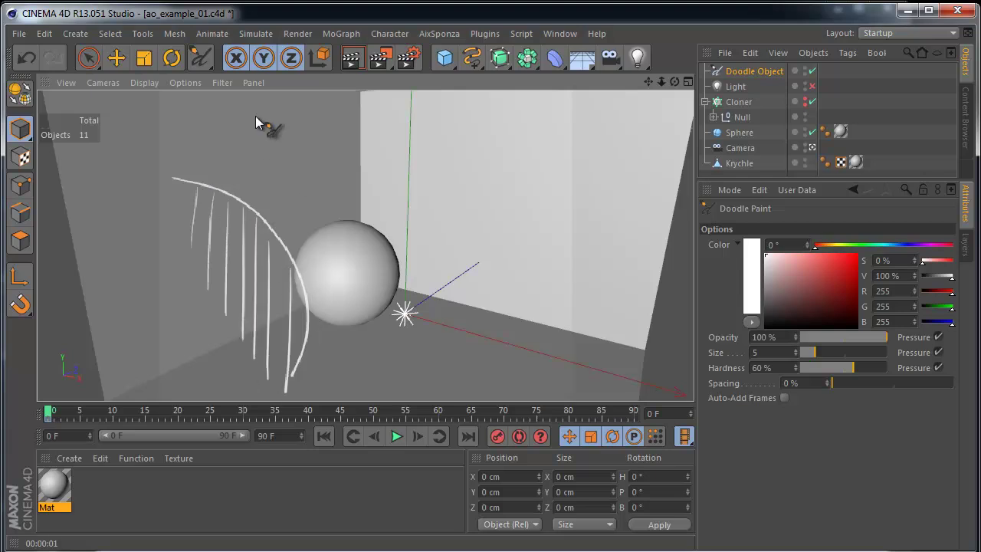
# Paint four arrows pointing outward from the doodled curve as surface normals.
pyautogui.moveTo(214, 180)
pyautogui.mouseDown()
pyautogui.moveTo(213, 142)
pyautogui.moveTo(219, 152)
pyautogui.mouseUp()
pyautogui.moveTo(256, 207)
pyautogui.mouseDown()
pyautogui.moveTo(286, 182)
pyautogui.moveTo(282, 197)
pyautogui.mouseUp()
pyautogui.moveTo(303, 253); pyautogui.dragTo(341, 237)
pyautogui.moveTo(330, 235); pyautogui.dragTo(342, 244)
pyautogui.moveTo(334, 324); pyautogui.dragTo(358, 334)
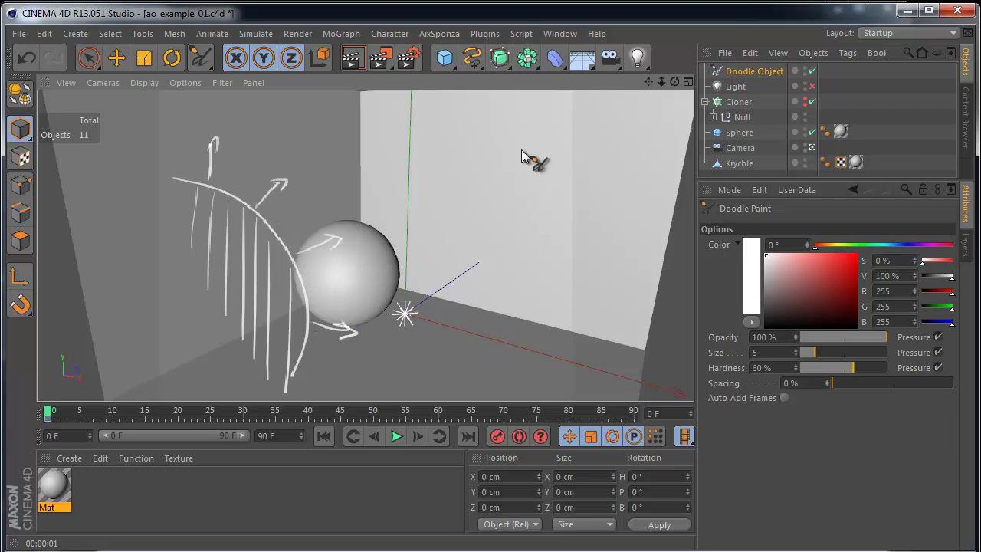
# Paint a sun-shaped light source on the bright back wall and a ray from it to the doodled curve.
pyautogui.moveTo(541, 143)
pyautogui.mouseDown()
pyautogui.moveTo(537, 150)
pyautogui.moveTo(541, 142)
pyautogui.moveTo(571, 158)
pyautogui.mouseUp()
pyautogui.moveTo(541, 161); pyautogui.dragTo(540, 187)
pyautogui.moveTo(563, 130); pyautogui.dragTo(546, 141)
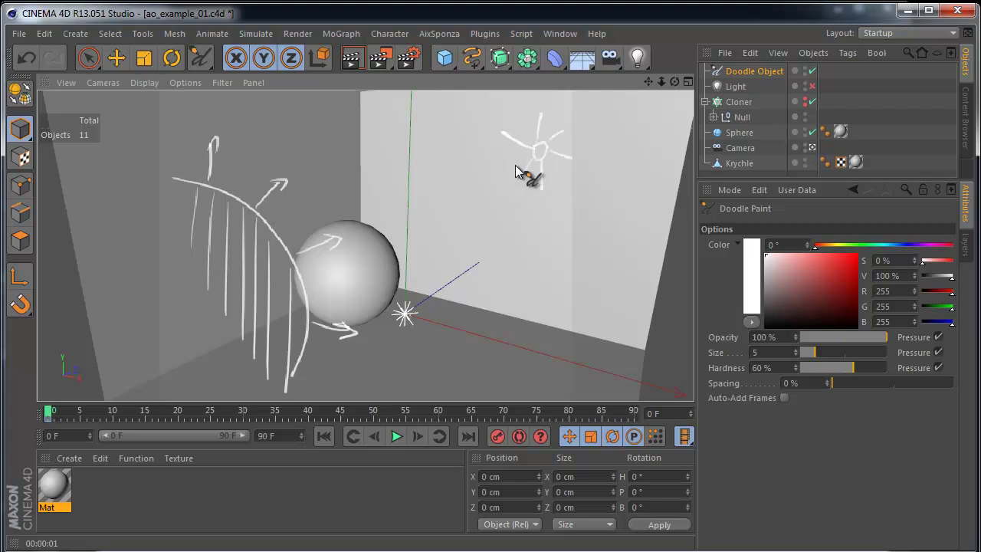
pyautogui.moveTo(526, 158); pyautogui.dragTo(298, 247)
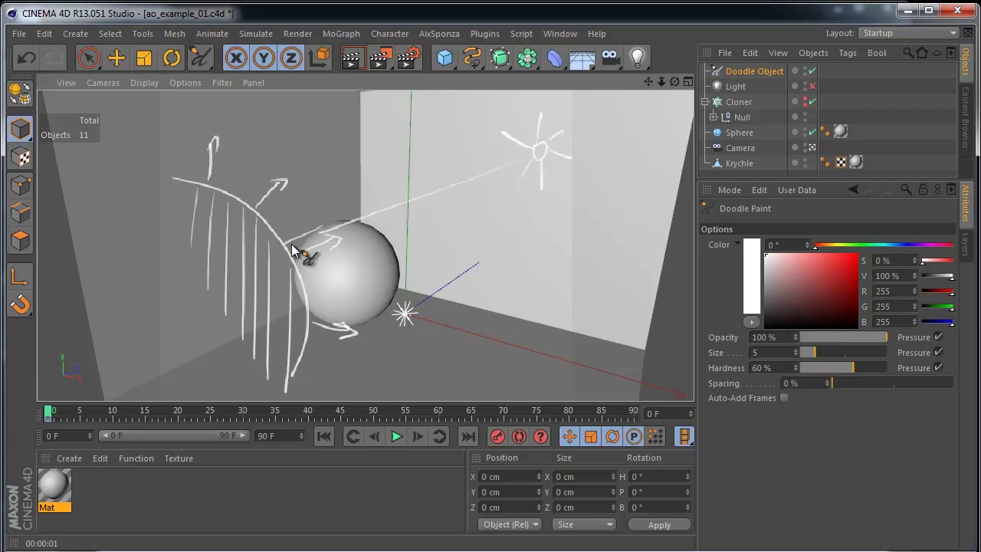
# Paint four more light rays with arrowheads from the doodled sun to different points along the curved surface.
pyautogui.moveTo(518, 170)
pyautogui.mouseDown()
pyautogui.moveTo(331, 298)
pyautogui.moveTo(343, 283)
pyautogui.moveTo(350, 306)
pyautogui.mouseUp()
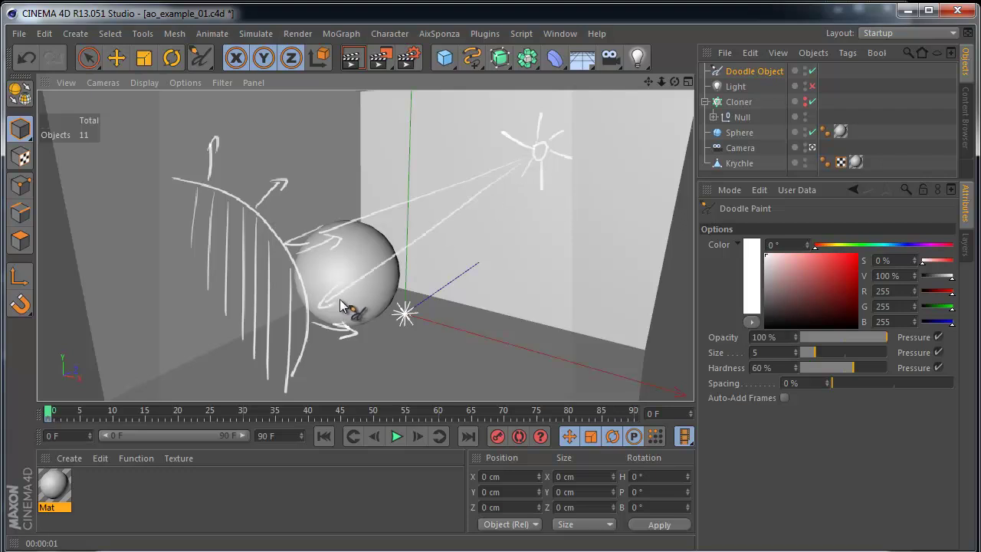
pyautogui.moveTo(532, 175); pyautogui.dragTo(328, 374)
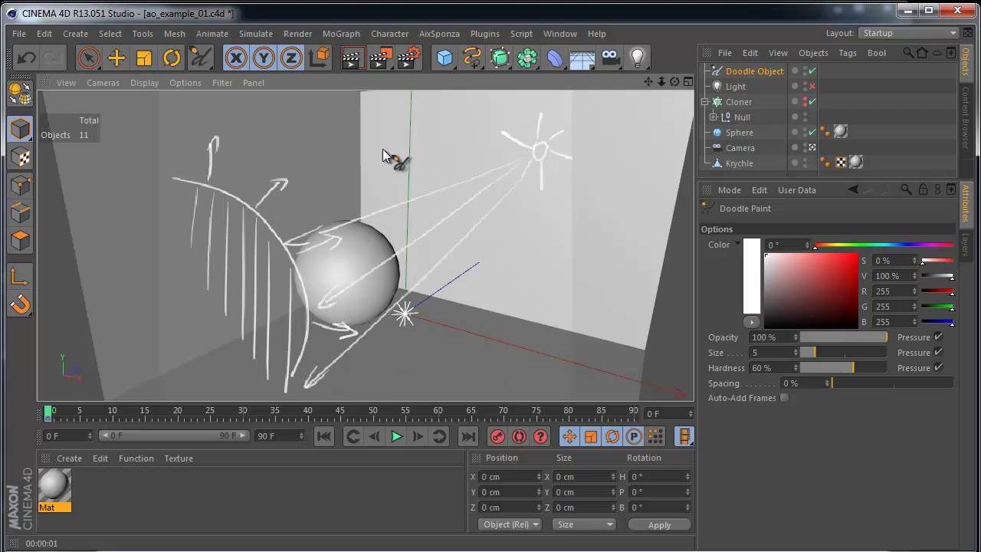
pyautogui.moveTo(527, 160); pyautogui.dragTo(248, 199)
pyautogui.moveTo(535, 147)
pyautogui.mouseDown()
pyautogui.moveTo(207, 161)
pyautogui.moveTo(208, 176)
pyautogui.moveTo(255, 197)
pyautogui.mouseUp()
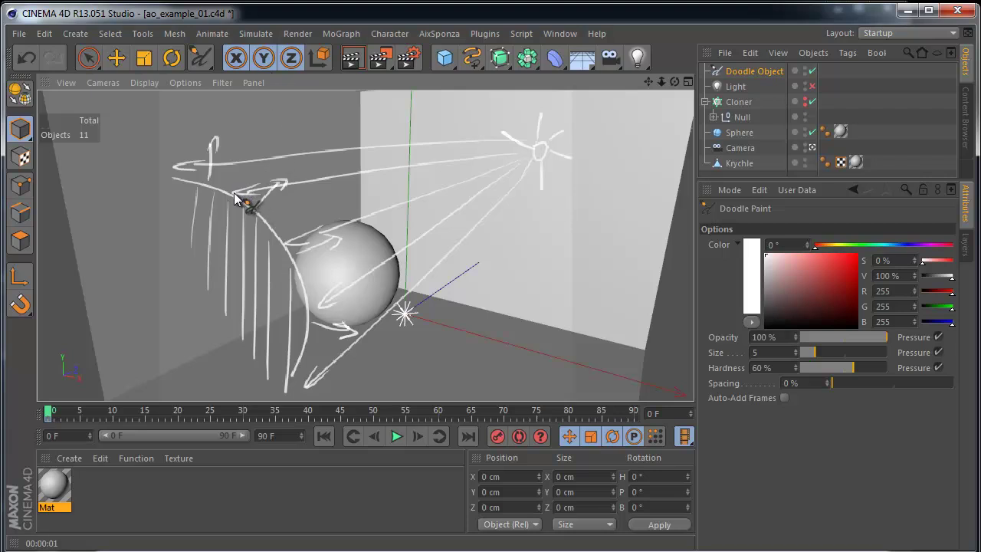
# Mark the angles between the light rays and the surface normals with arcs and label each one α.
pyautogui.moveTo(233, 196)
pyautogui.mouseDown()
pyautogui.moveTo(246, 154)
pyautogui.moveTo(235, 179)
pyautogui.moveTo(259, 187)
pyautogui.mouseUp()
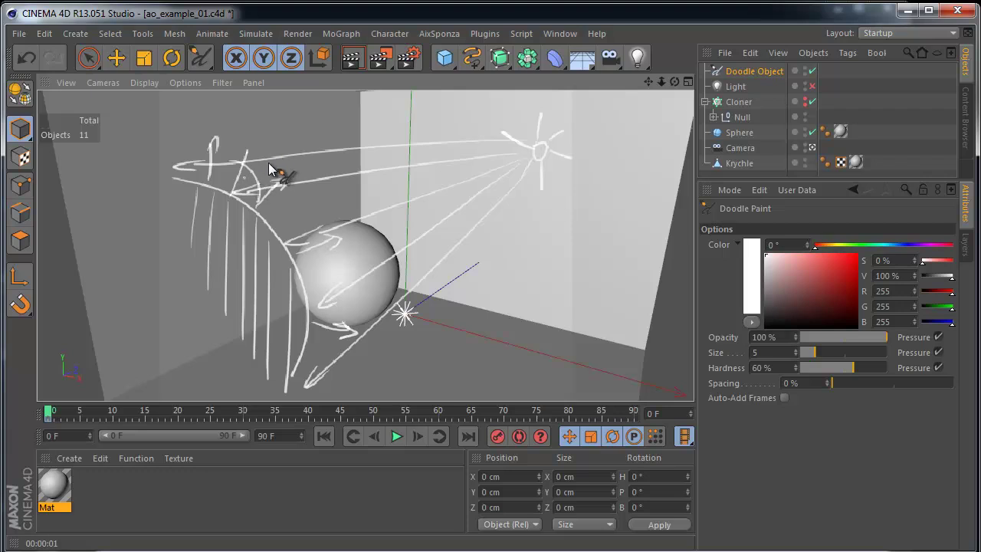
pyautogui.moveTo(261, 190); pyautogui.dragTo(288, 183)
pyautogui.moveTo(270, 152)
pyautogui.mouseDown()
pyautogui.moveTo(300, 164)
pyautogui.moveTo(313, 148)
pyautogui.mouseUp()
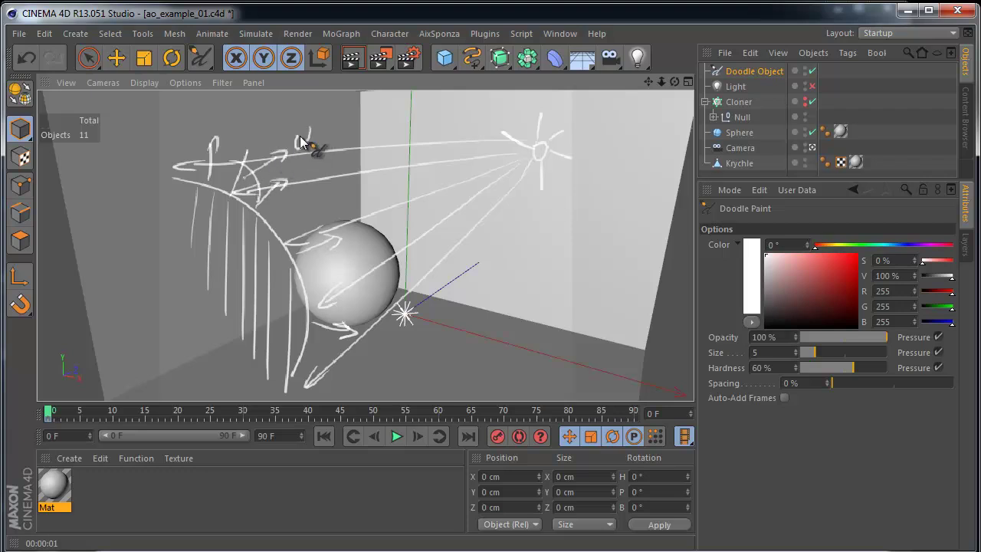
pyautogui.moveTo(293, 222)
pyautogui.mouseDown()
pyautogui.moveTo(305, 240)
pyautogui.moveTo(288, 246)
pyautogui.moveTo(329, 220)
pyautogui.mouseUp()
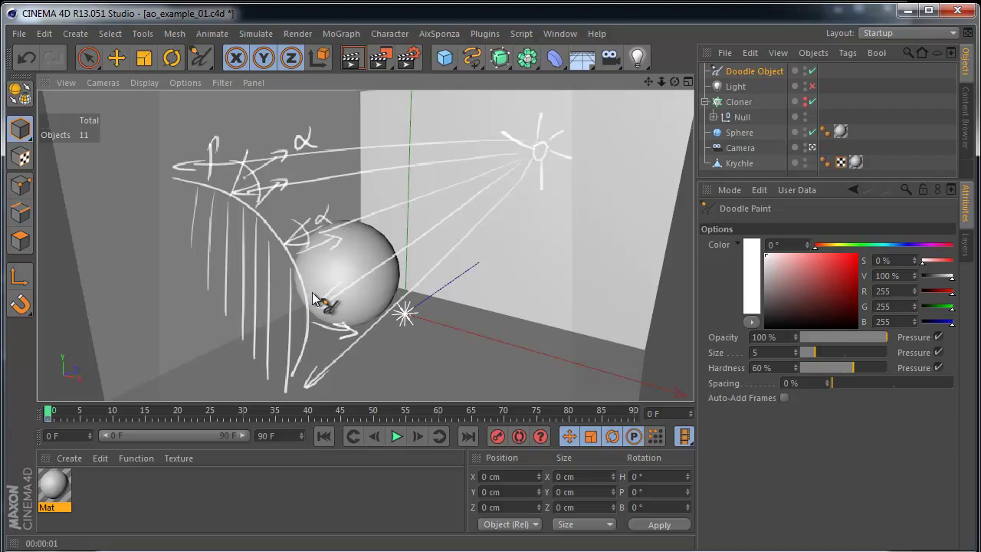
pyautogui.moveTo(314, 318)
pyautogui.mouseDown()
pyautogui.moveTo(332, 294)
pyautogui.moveTo(300, 321)
pyautogui.moveTo(343, 319)
pyautogui.moveTo(335, 301)
pyautogui.moveTo(339, 316)
pyautogui.moveTo(359, 300)
pyautogui.moveTo(359, 320)
pyautogui.mouseUp()
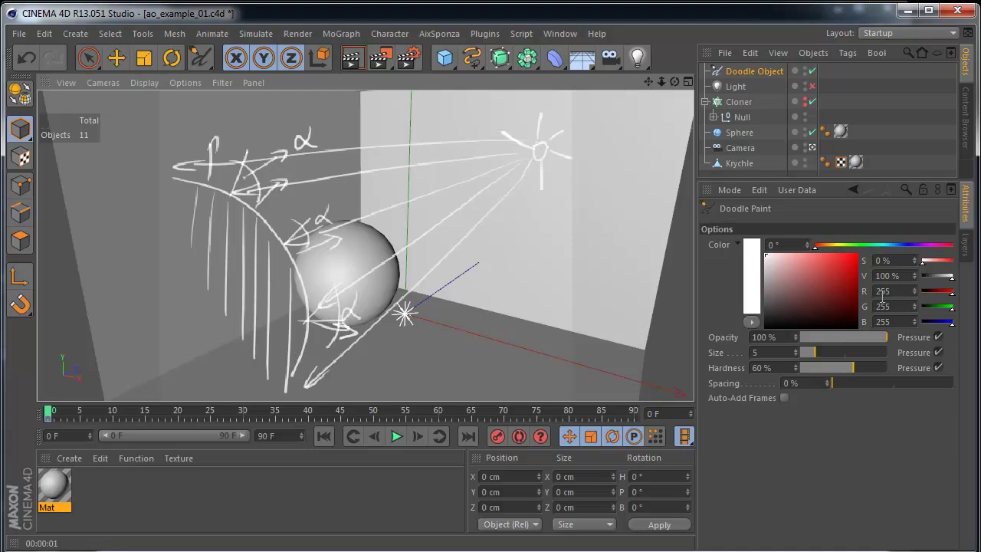
# Inspect the light's Specular option in its general settings and delete the doodle object.
pyautogui.click(742, 86)
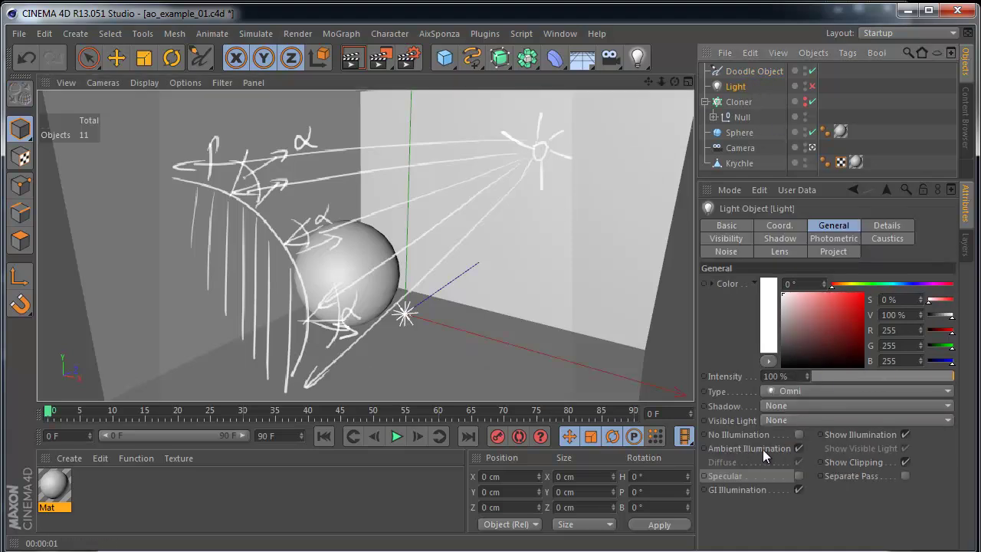
pyautogui.click(798, 472)
pyautogui.click(742, 72)
pyautogui.press('Delete')
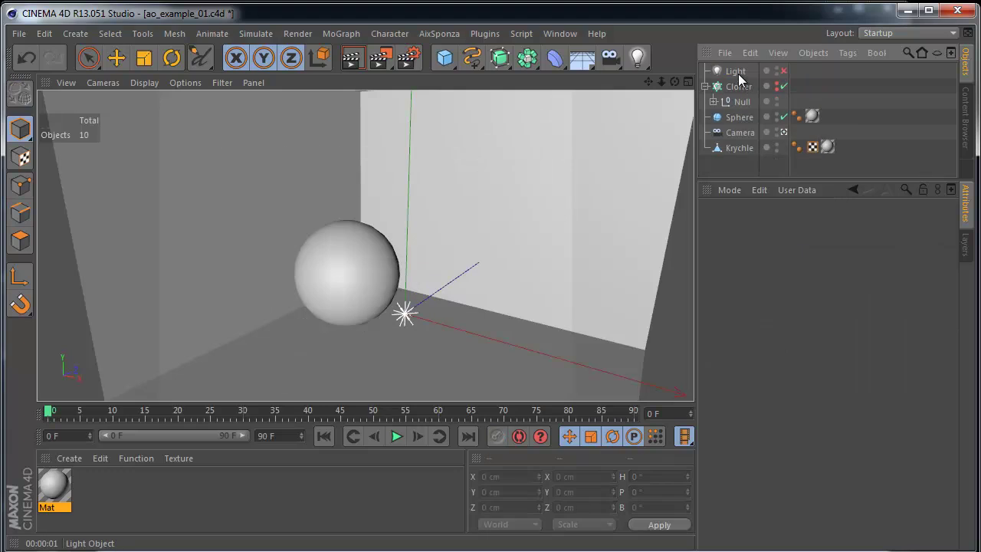
# Enable the light in the scene and switch to the Live Selection tool.
pyautogui.click(736, 71)
pyautogui.click(784, 71)
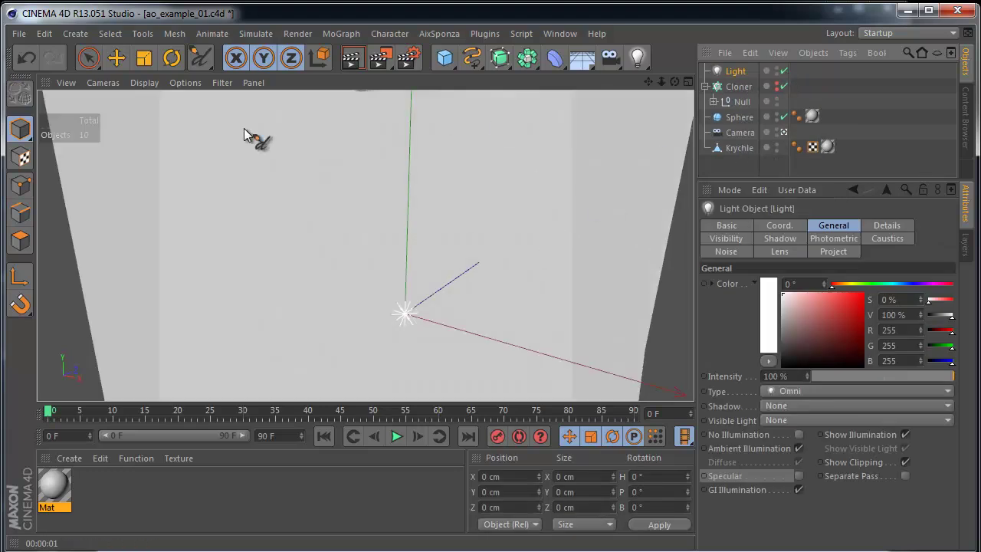
pyautogui.click(92, 63)
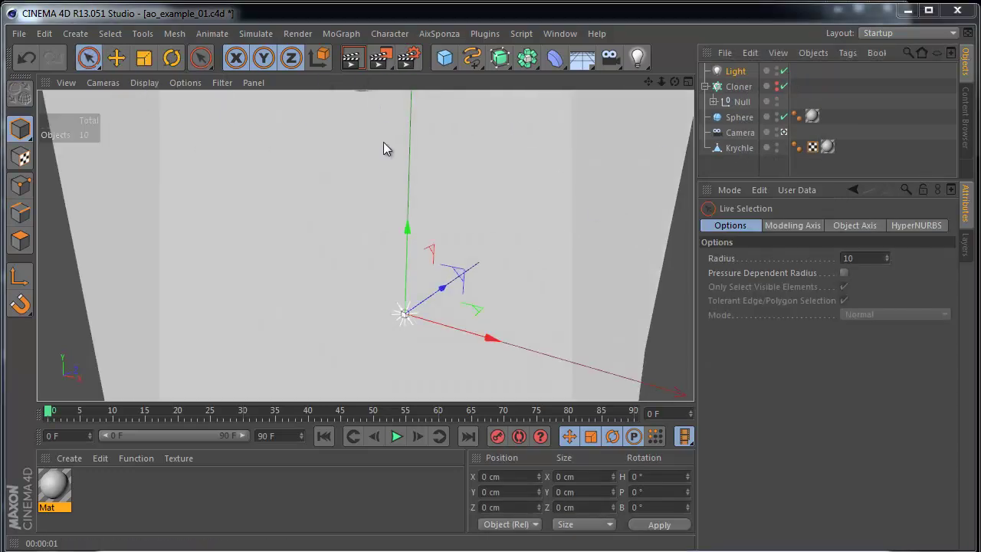
# Open the render settings and examine the ambient occlusion color gradient and its interpolation options.
pyautogui.hotkey('ctrl', 'b')
pyautogui.moveTo(457, 85); pyautogui.dragTo(578, 127)
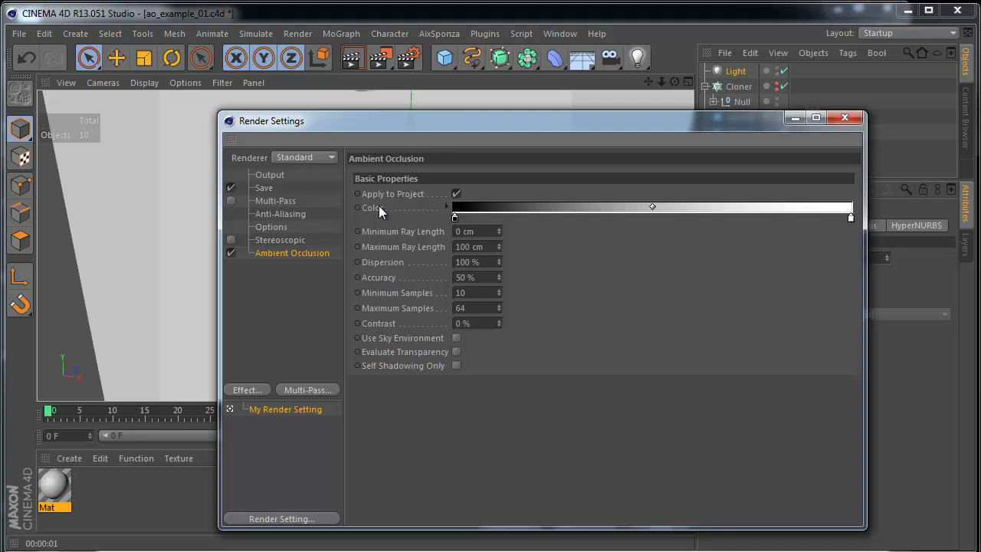
pyautogui.click(447, 208)
pyautogui.click(446, 206)
pyautogui.click(447, 207)
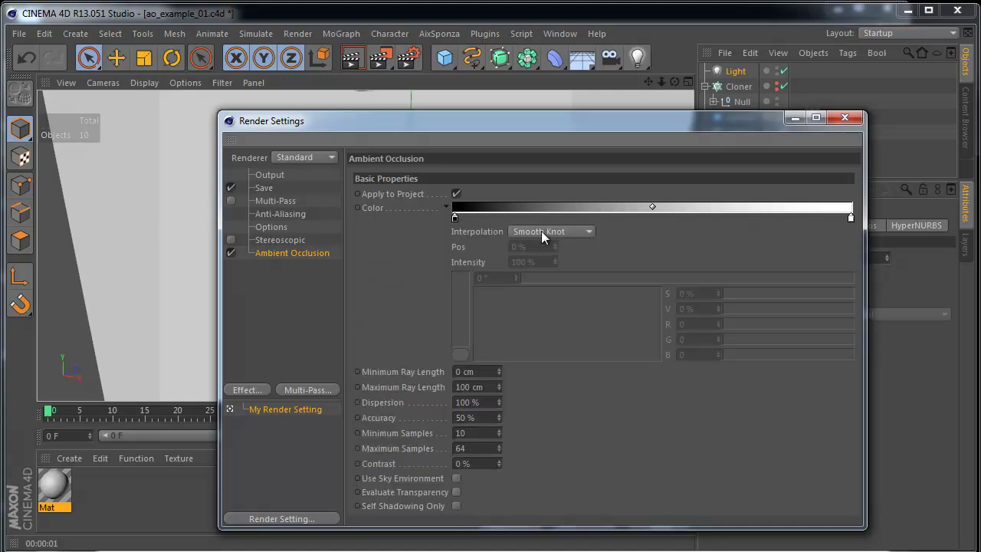
pyautogui.click(447, 208)
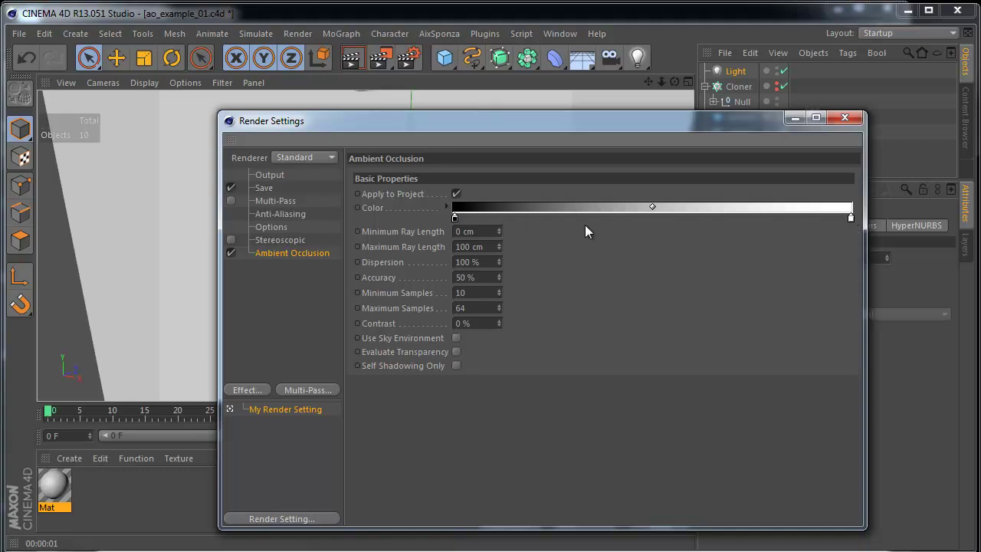
# Add a knot at 36.36 % of the ambient occlusion gradient, colored warm grey with 38° hue, 3.306 % saturation and 60.204 % value.
pyautogui.click(445, 207)
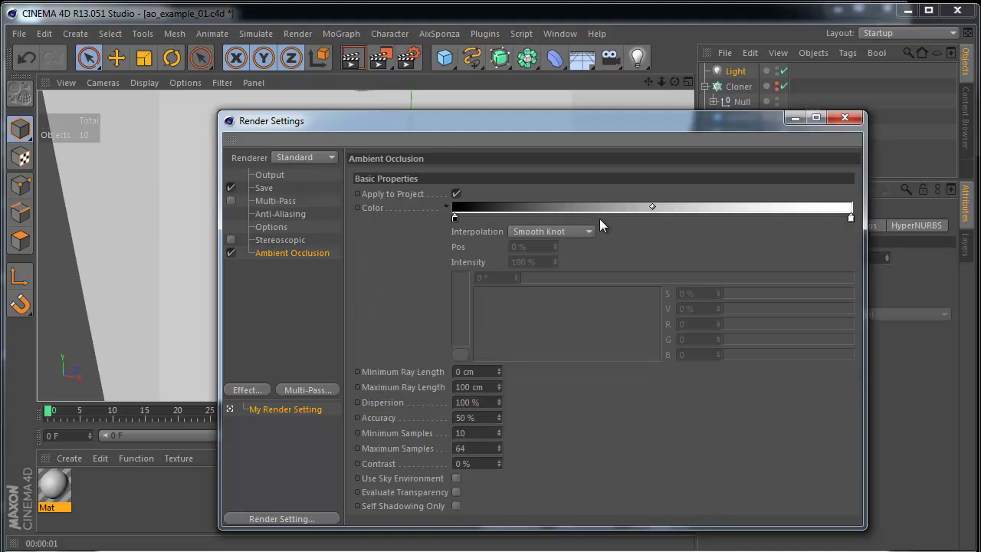
pyautogui.doubleClick(598, 217)
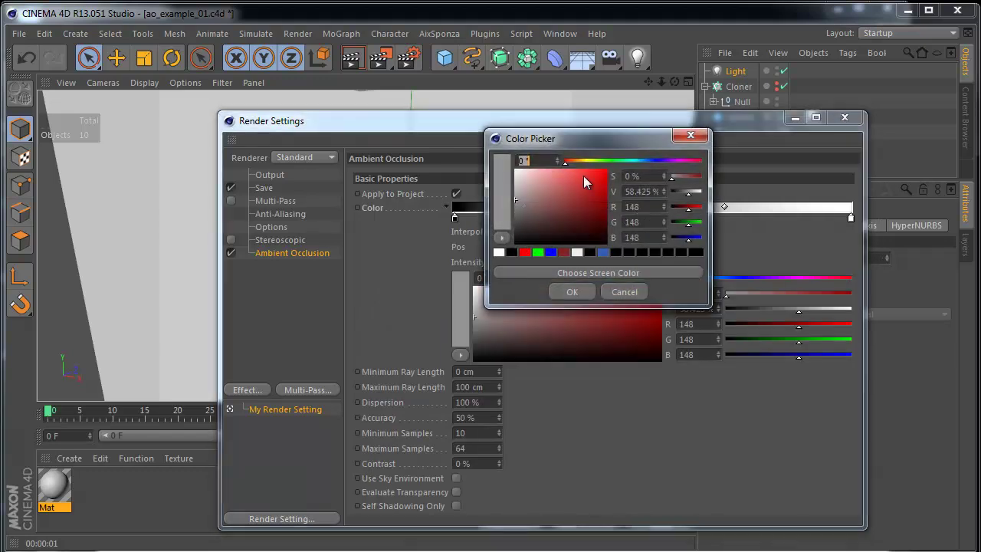
pyautogui.moveTo(524, 198); pyautogui.dragTo(517, 199)
pyautogui.moveTo(570, 165); pyautogui.dragTo(577, 165)
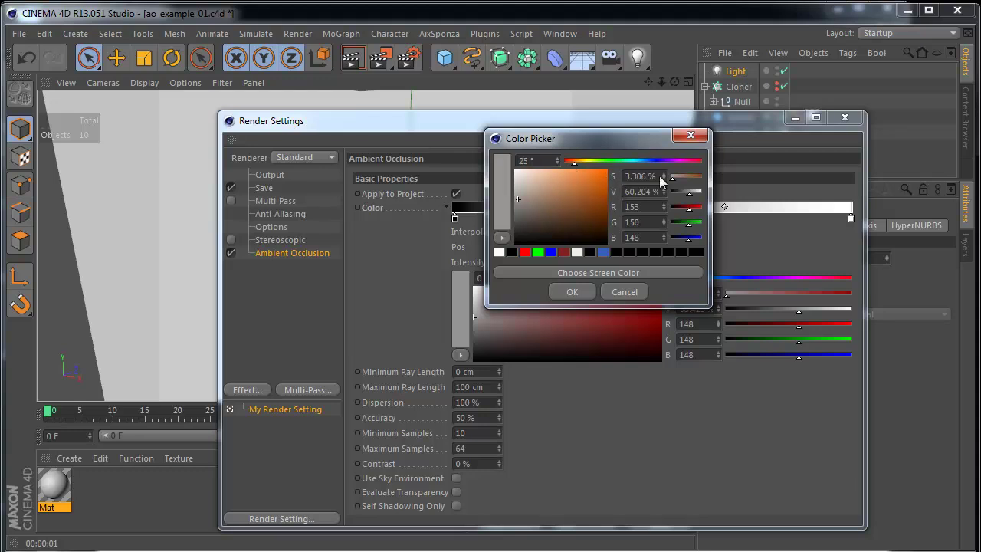
pyautogui.moveTo(578, 165); pyautogui.dragTo(581, 164)
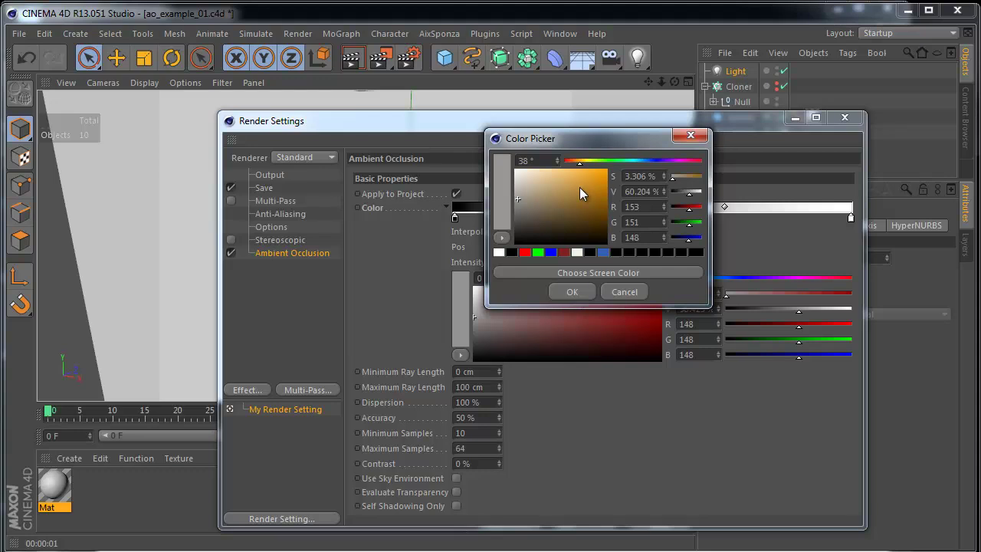
pyautogui.click(576, 291)
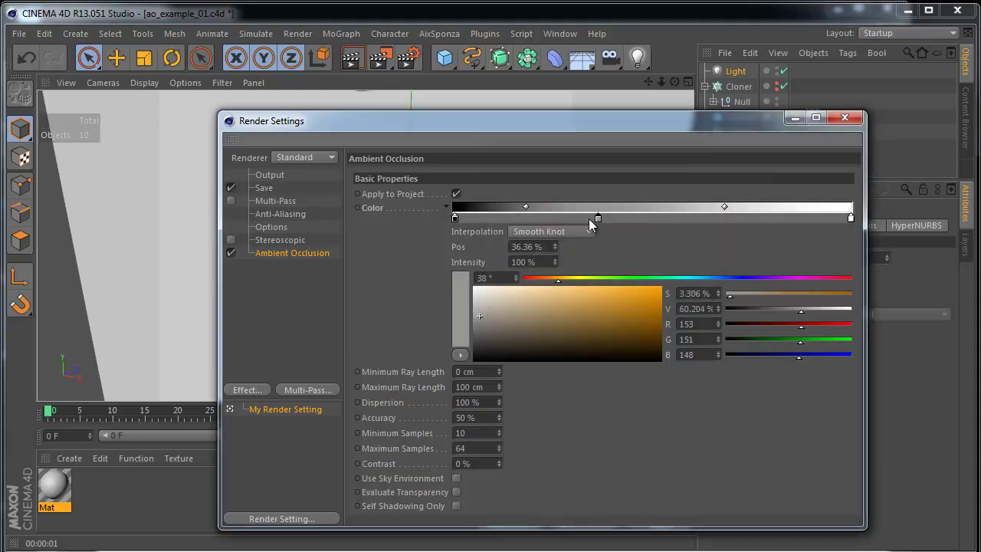
pyautogui.click(446, 207)
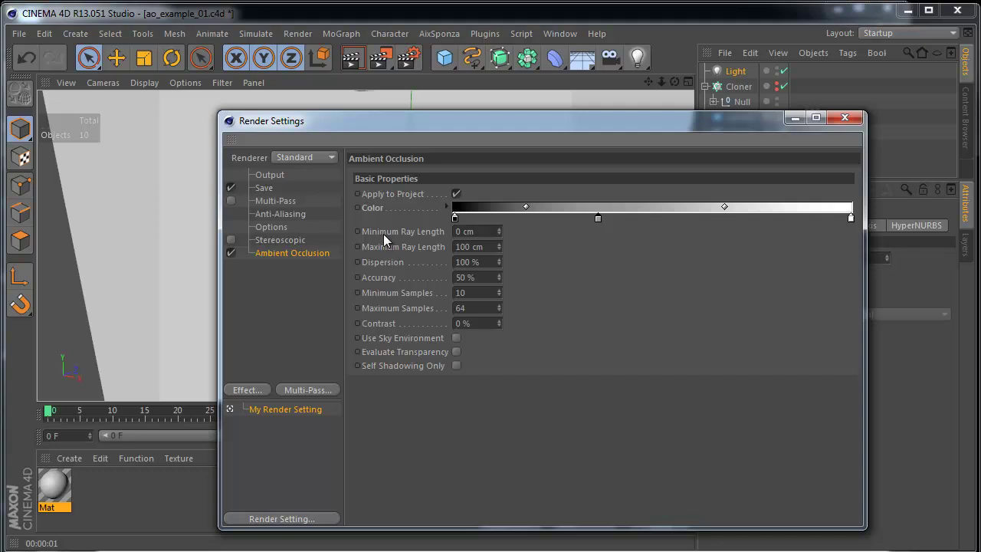
# Compare the ambient occlusion's minimum and maximum ray lengths with the sphere's radius.
pyautogui.click(480, 231)
pyautogui.click(490, 247)
pyautogui.moveTo(568, 121); pyautogui.dragTo(698, 144)
pyautogui.click(739, 117)
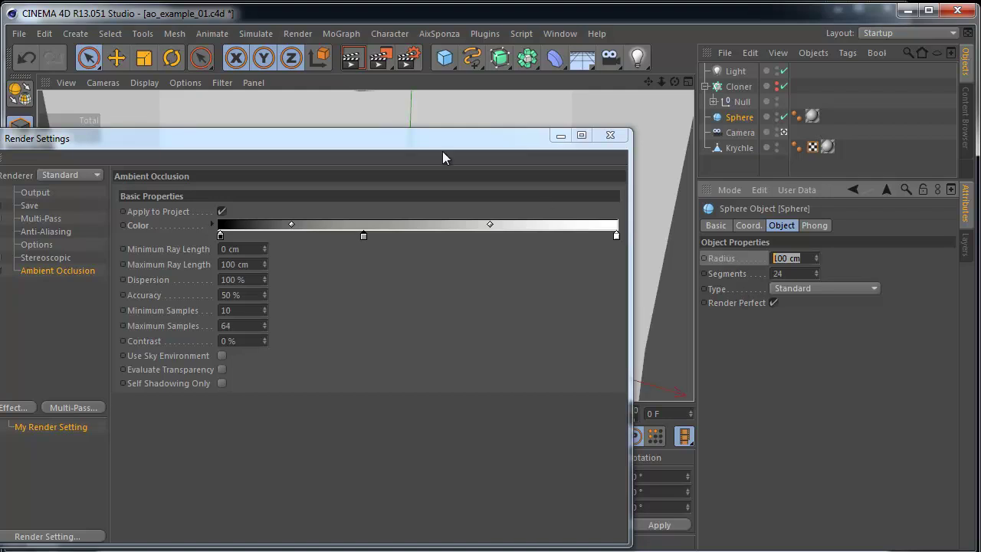
pyautogui.moveTo(442, 151); pyautogui.dragTo(536, 154)
pyautogui.moveTo(628, 150); pyautogui.dragTo(552, 148)
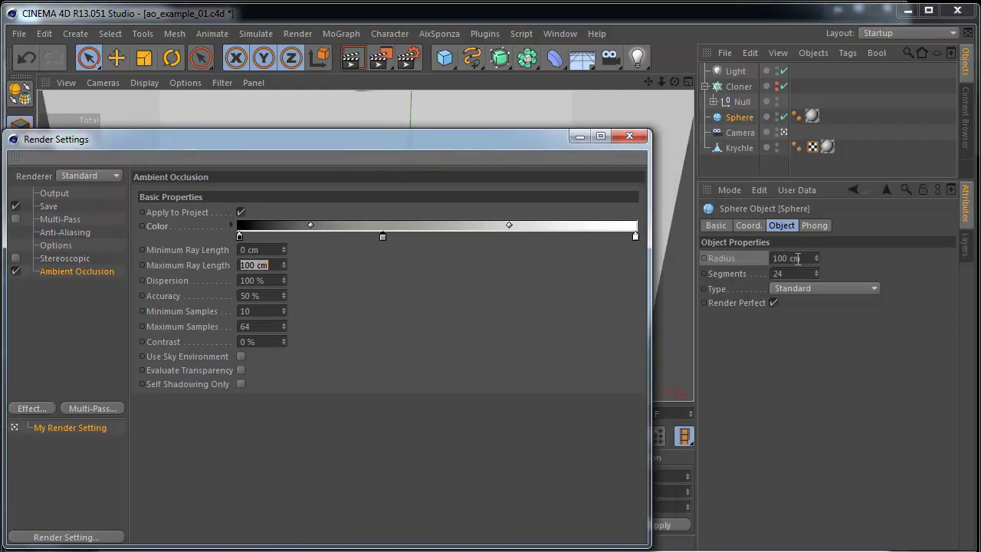
pyautogui.click(799, 258)
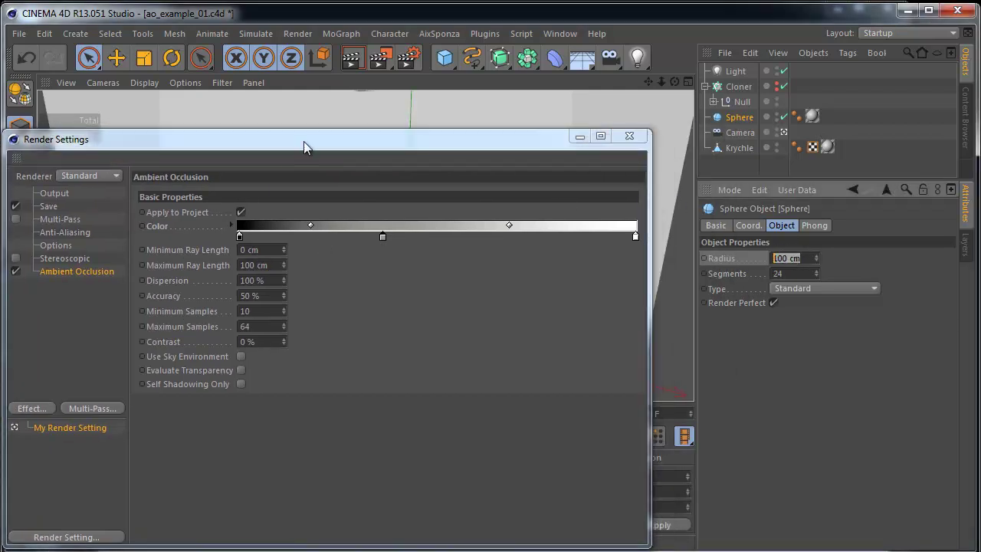
pyautogui.moveTo(307, 147); pyautogui.dragTo(387, 151)
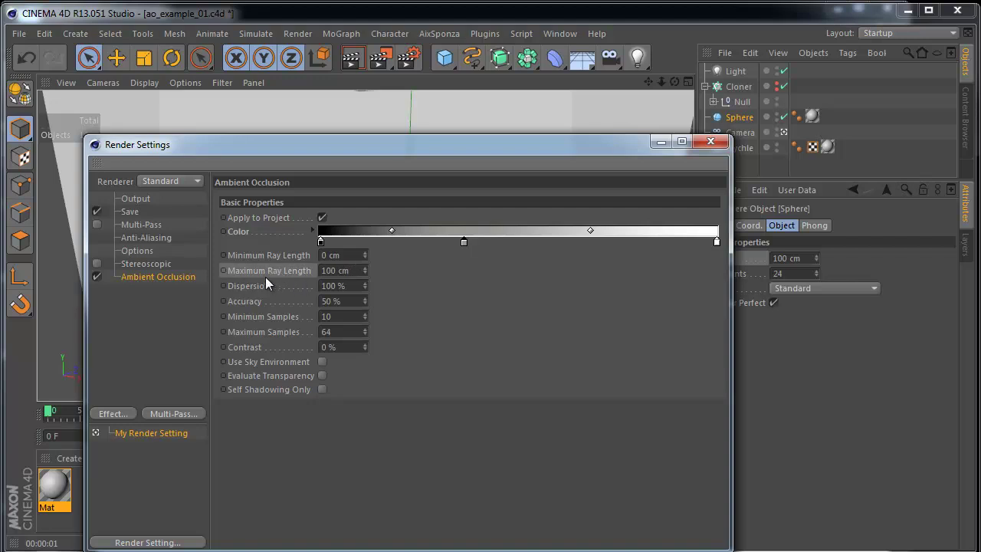
# Set the ambient occlusion's Maximum Ray Length to 350 cm and render the scene in the viewport.
pyautogui.click(355, 271)
pyautogui.write('350')
pyautogui.press('Return')
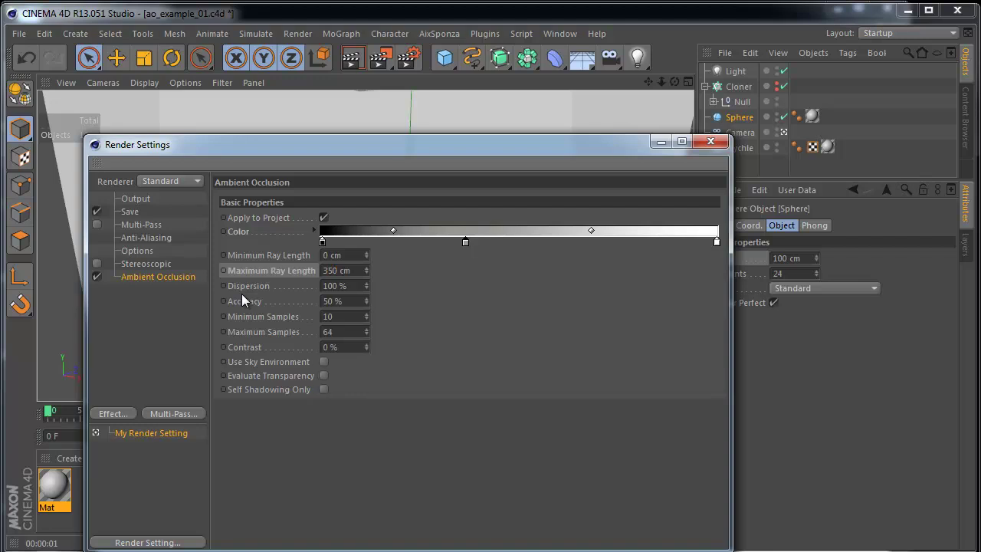
pyautogui.click(663, 142)
pyautogui.hotkey('ctrl', 'r')
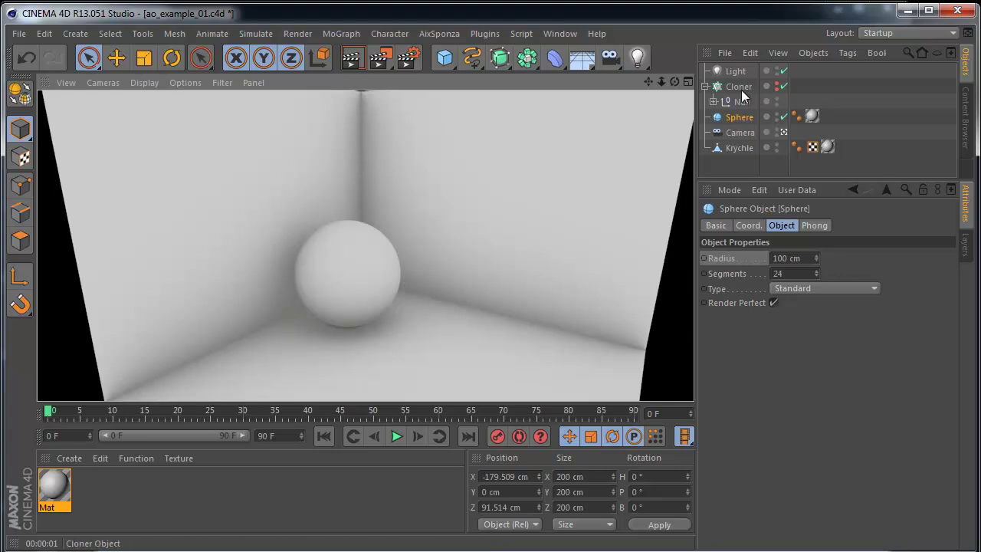
# Reopen the render settings and check the ambient occlusion's Dispersion value.
pyautogui.click(406, 60)
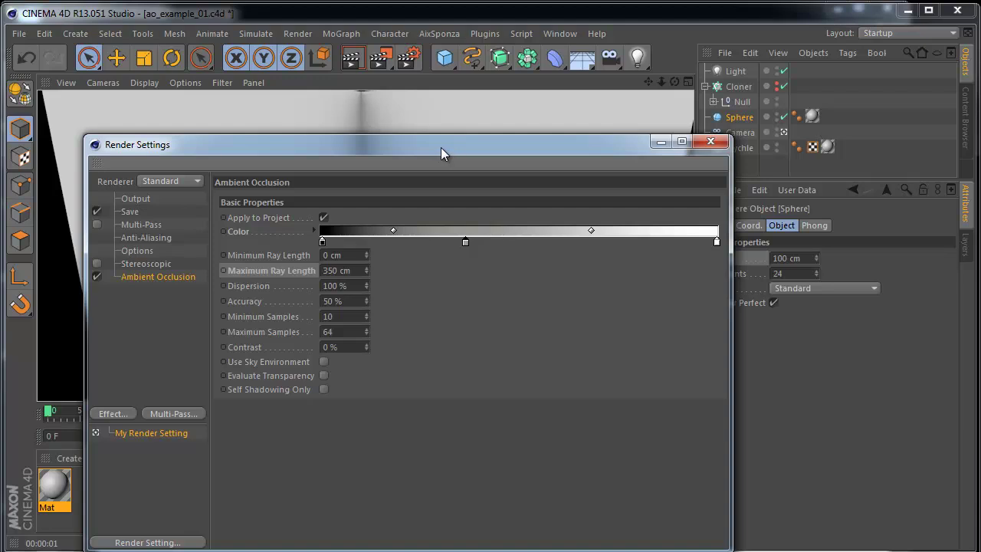
pyautogui.moveTo(441, 148); pyautogui.dragTo(405, 143)
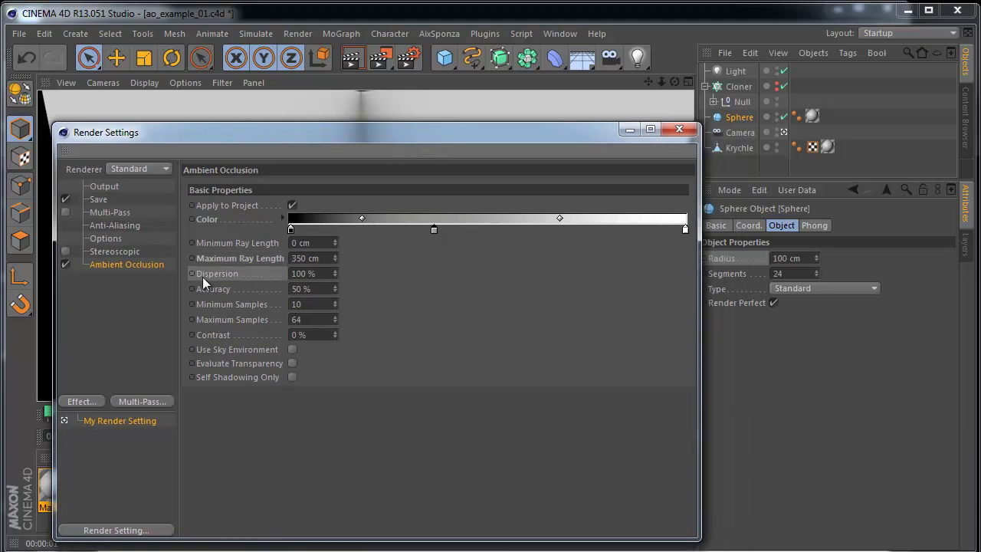
pyautogui.click(319, 276)
pyautogui.click(679, 129)
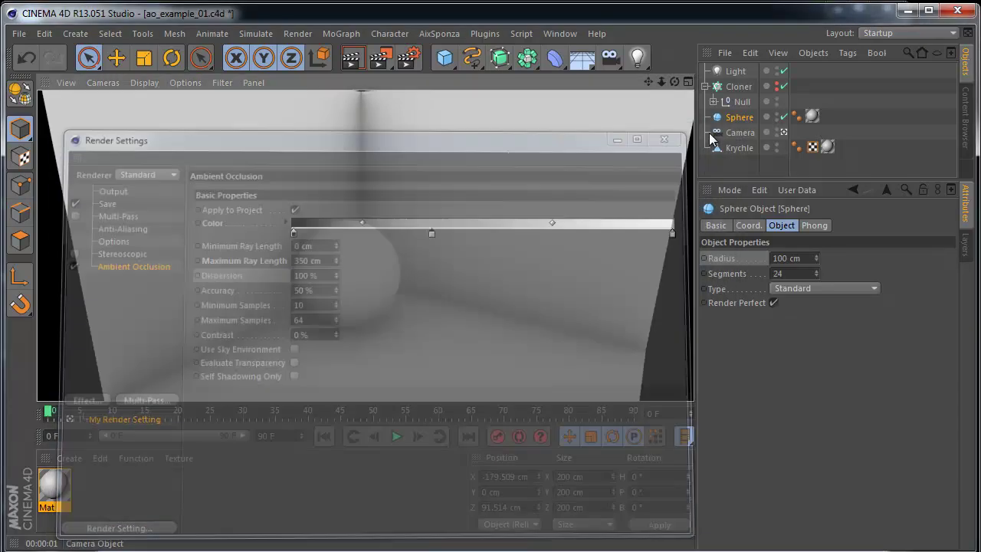
# Show the Cloner's arrow clusters around the sphere and switch the viewport to a shading mode that ignores the scene light.
pyautogui.click(777, 86)
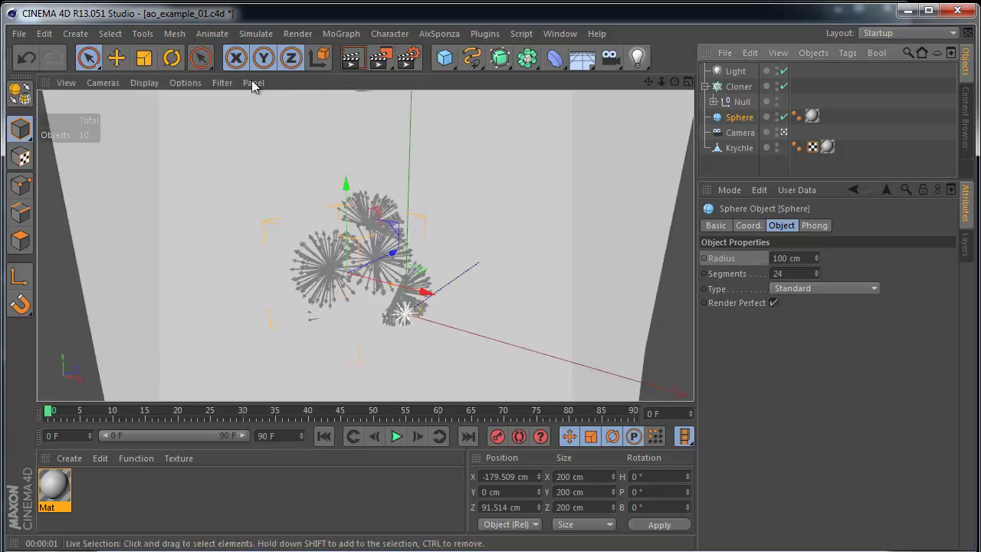
pyautogui.click(144, 83)
pyautogui.click(173, 137)
pyautogui.moveTo(362, 268)
pyautogui.keyDown('alt'); pyautogui.mouseDown()
pyautogui.moveTo(491, 234)
pyautogui.moveTo(390, 141)
pyautogui.moveTo(492, 240)
pyautogui.moveTo(483, 298)
pyautogui.mouseUp(); pyautogui.keyUp('alt')
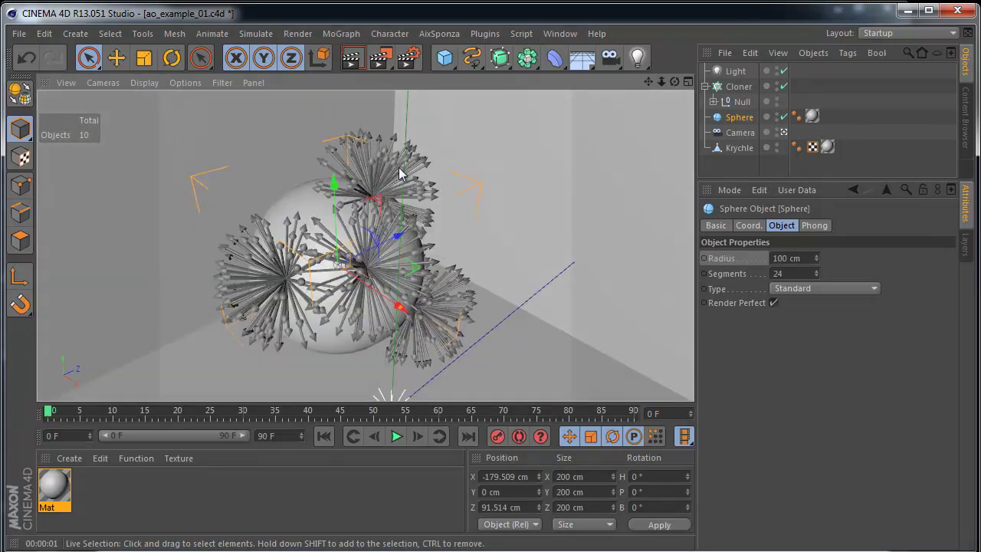
pyautogui.keyDown('alt'); pyautogui.moveTo(510, 240); pyautogui.dragTo(417, 225); pyautogui.keyUp('alt')
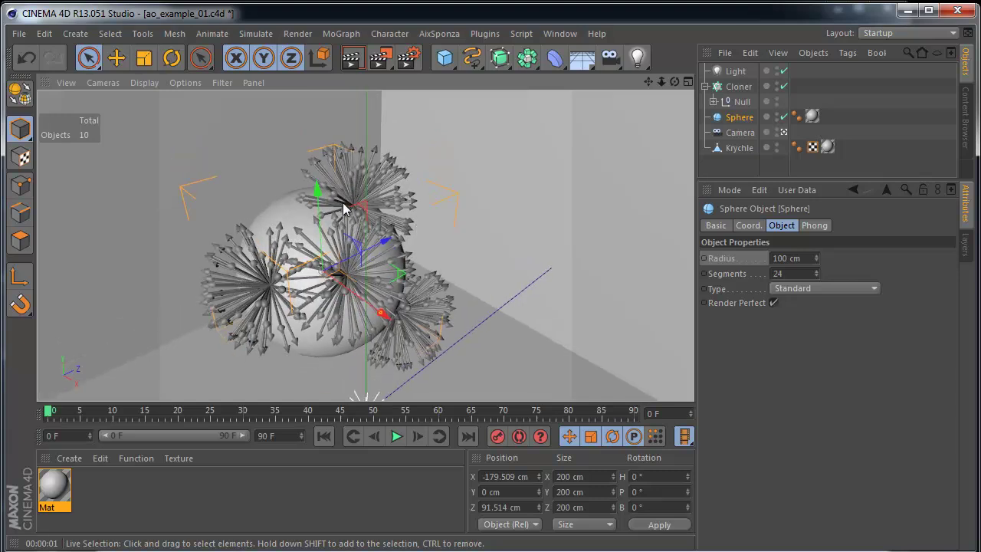
# Check the Maximum Ray Length in the render settings and examine the arrow clusters on the sphere from another angle.
pyautogui.click(414, 61)
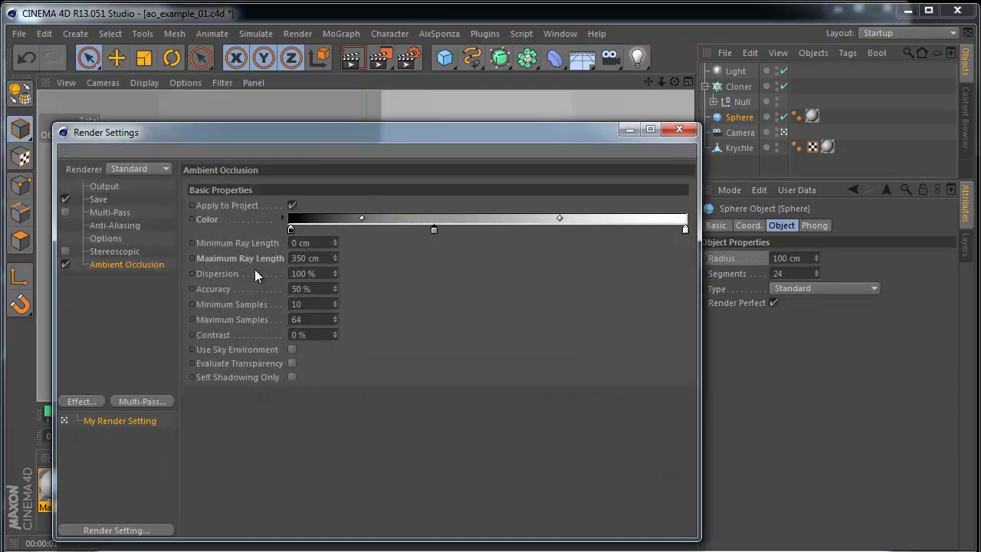
pyautogui.click(314, 258)
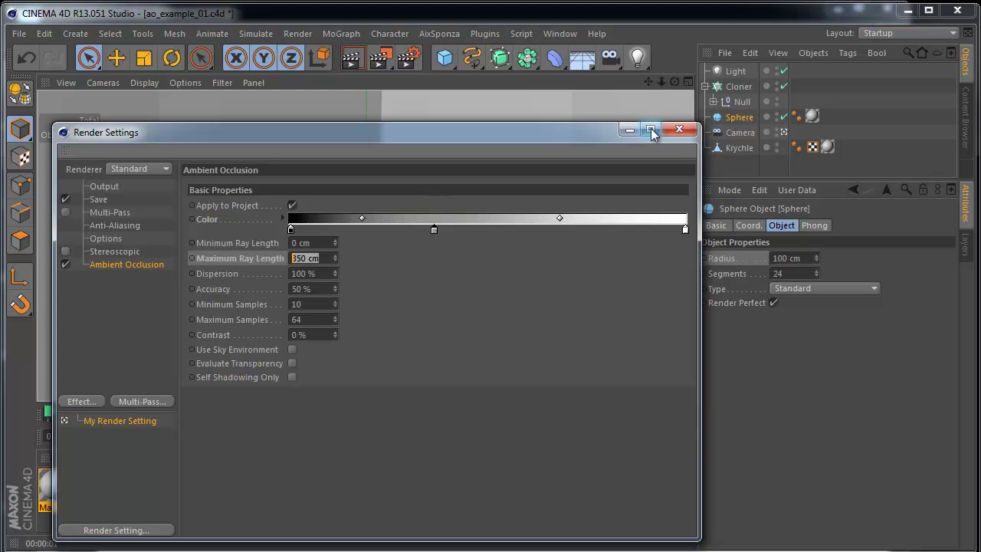
pyautogui.click(678, 128)
pyautogui.keyDown('alt'); pyautogui.moveTo(612, 181); pyautogui.dragTo(480, 186); pyautogui.keyUp('alt')
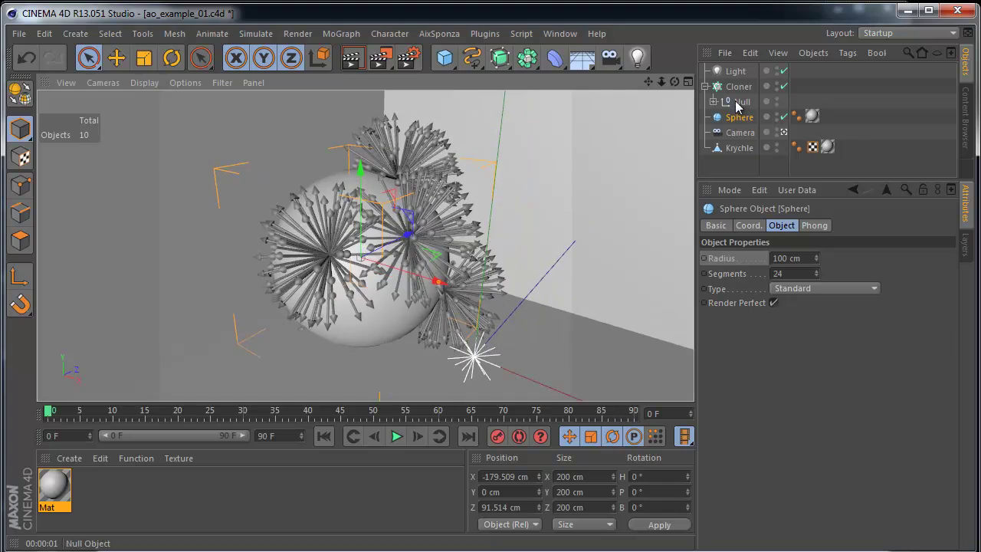
# Check the Maximum Ray Length in the render settings and scale the Null inside the Cloner to illustrate shorter sample rays.
pyautogui.click(408, 57)
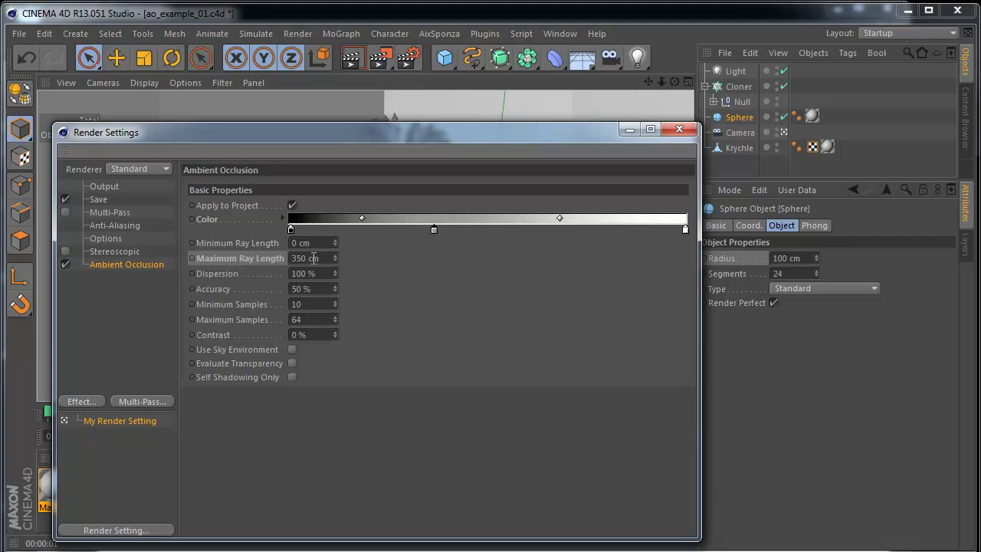
pyautogui.click(679, 129)
pyautogui.click(727, 103)
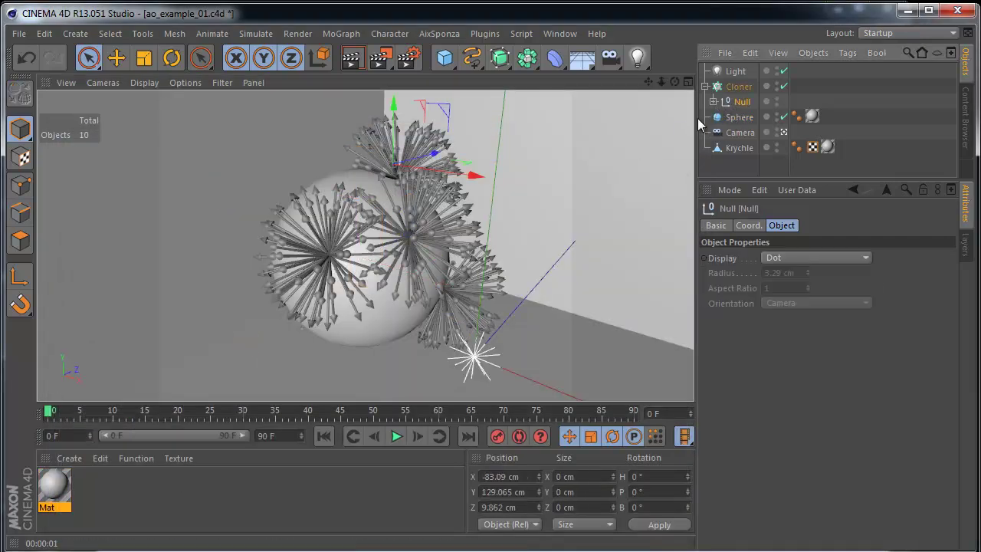
pyautogui.press('t')
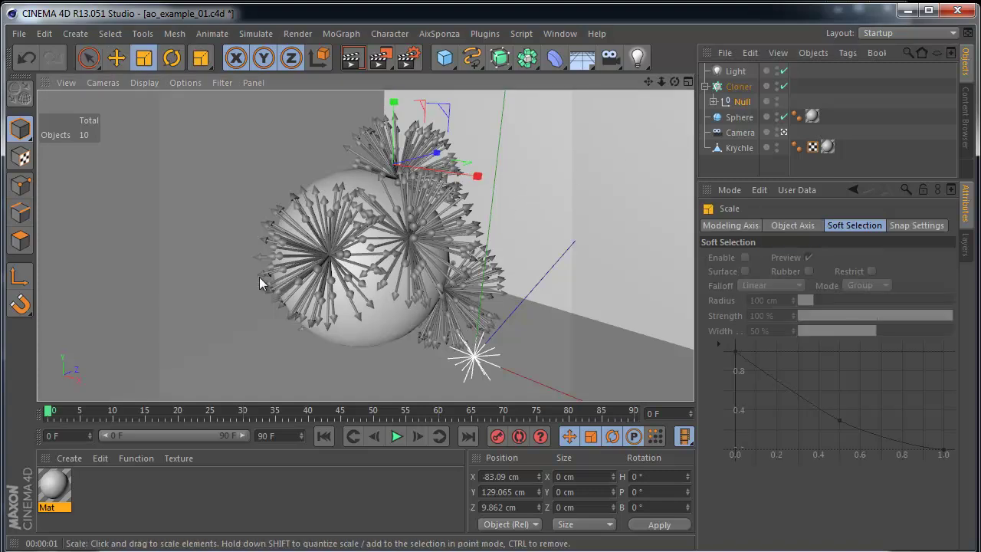
pyautogui.moveTo(254, 296); pyautogui.dragTo(716, 161)
pyautogui.moveTo(697, 166); pyautogui.dragTo(95, 289)
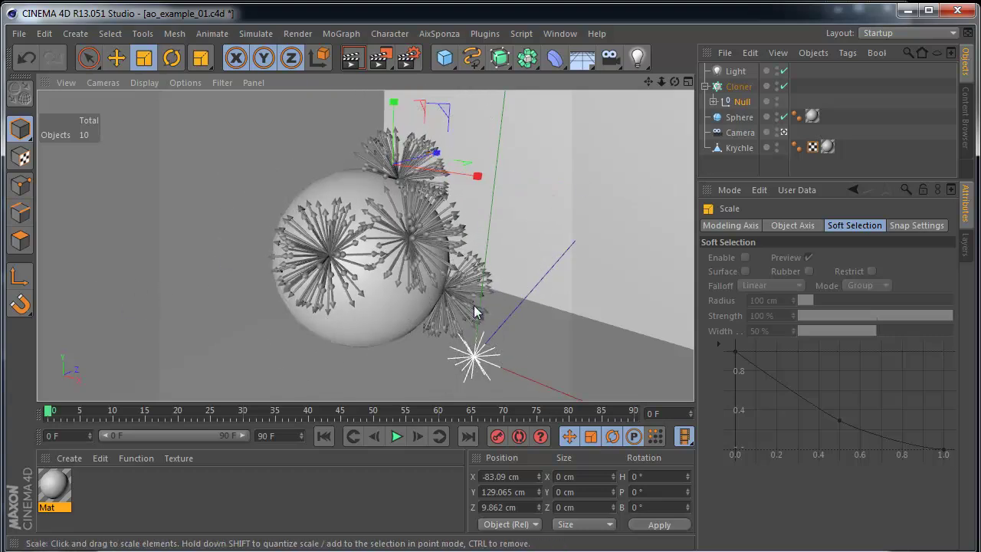
# Examine the arrow clusters up close, then reopen the ambient occlusion settings and move the window clear of the sphere.
pyautogui.keyDown('alt'); pyautogui.moveTo(451, 319); pyautogui.dragTo(404, 212); pyautogui.keyUp('alt')
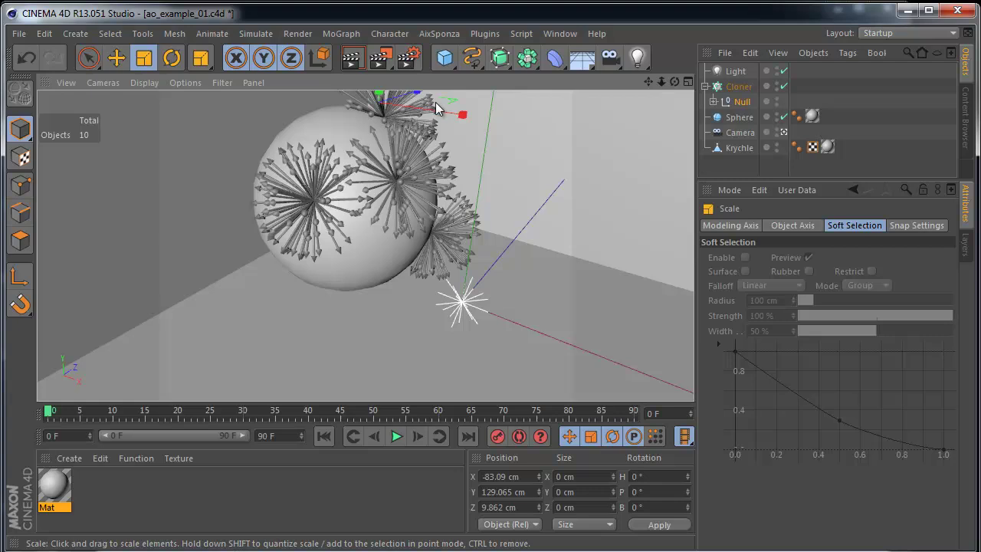
pyautogui.keyDown('alt'); pyautogui.moveTo(493, 265); pyautogui.dragTo(484, 231); pyautogui.keyUp('alt')
pyautogui.keyDown('alt'); pyautogui.moveTo(484, 231); pyautogui.dragTo(479, 269, button='right'); pyautogui.keyUp('alt')
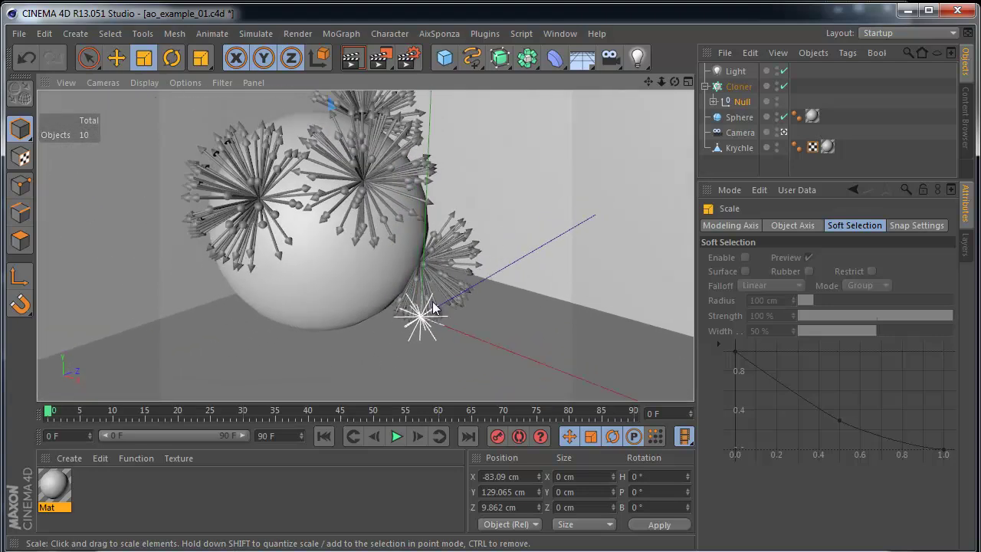
pyautogui.keyDown('alt'); pyautogui.moveTo(465, 329); pyautogui.dragTo(470, 270); pyautogui.keyUp('alt')
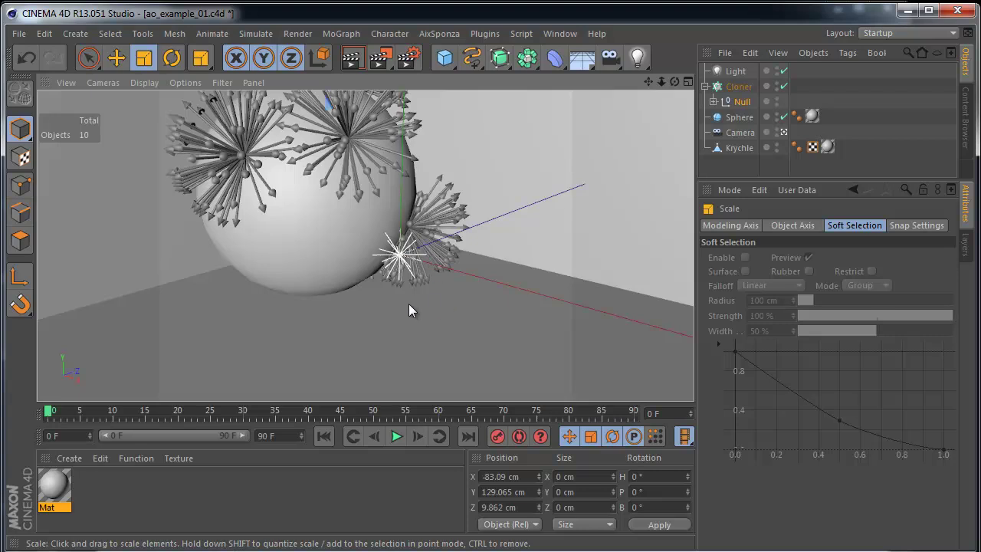
pyautogui.click(408, 59)
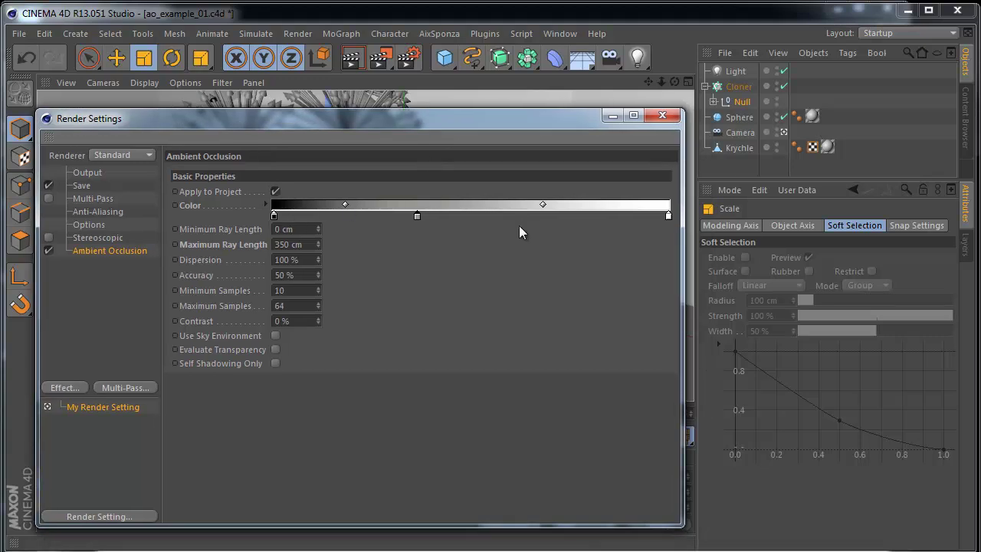
pyautogui.moveTo(511, 115); pyautogui.dragTo(512, 149)
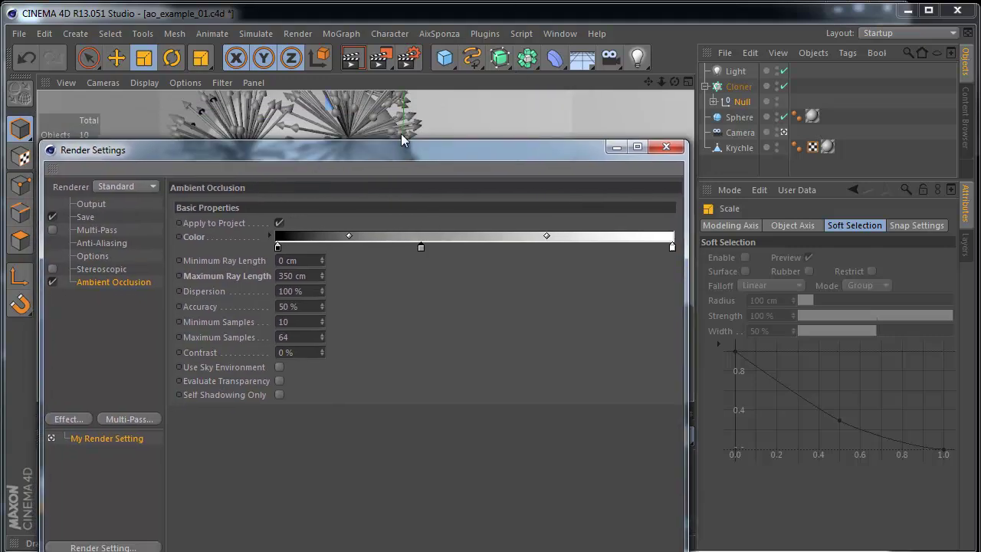
pyautogui.moveTo(393, 148); pyautogui.dragTo(381, 131)
pyautogui.moveTo(549, 136); pyautogui.dragTo(558, 214)
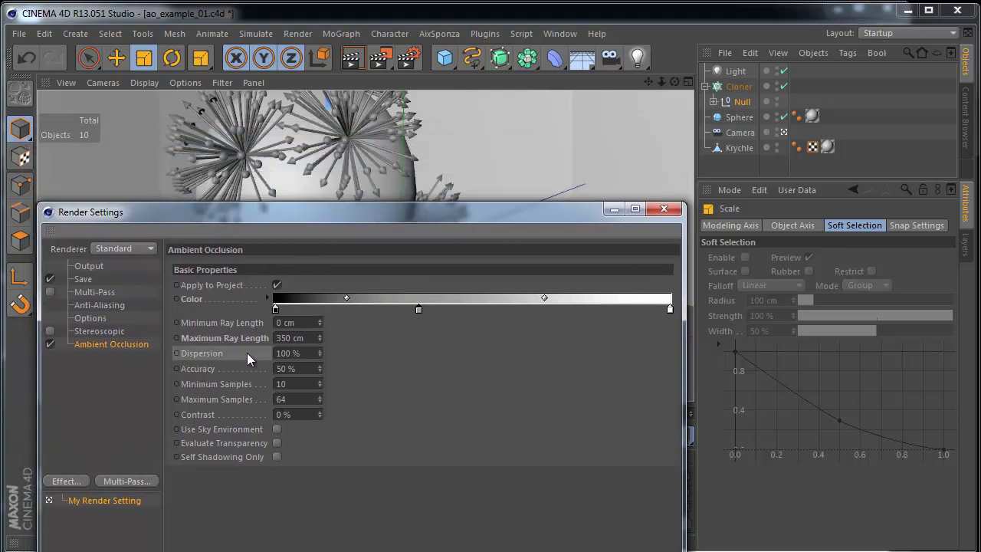
pyautogui.moveTo(420, 216); pyautogui.dragTo(417, 323)
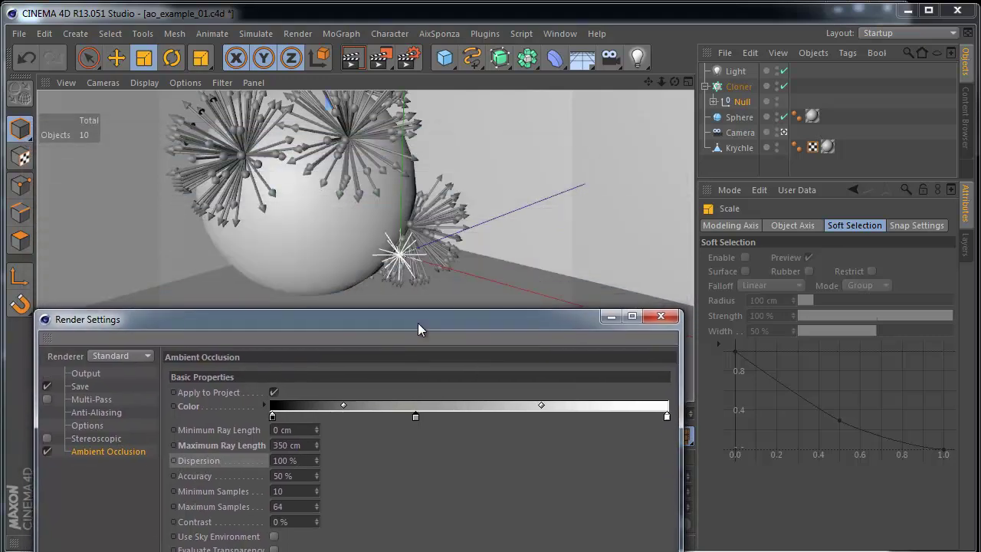
# Set the ambient occlusion's Dispersion to 50% and the Start Angle of the Arc in the Null's Lathe NURBS to 44°.
pyautogui.click(714, 102)
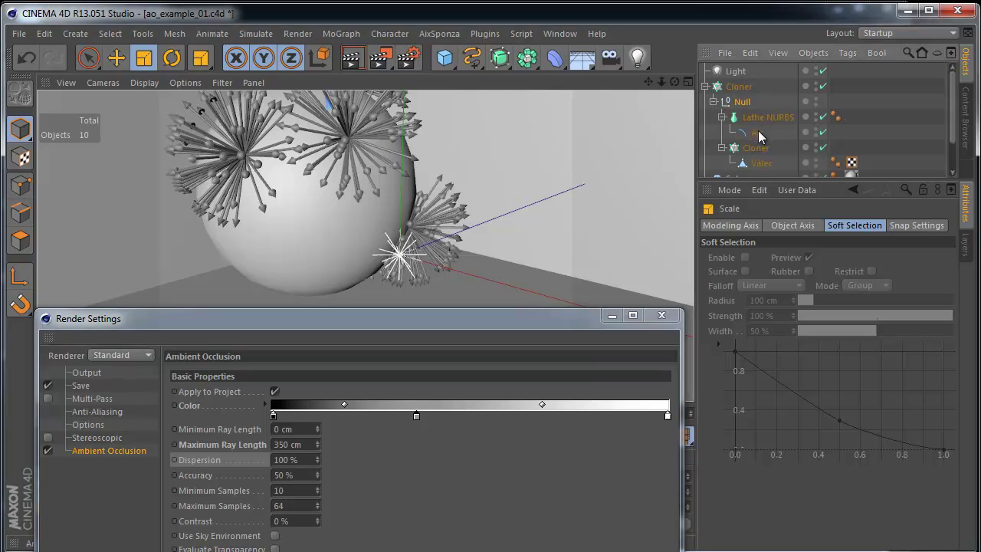
pyautogui.click(759, 132)
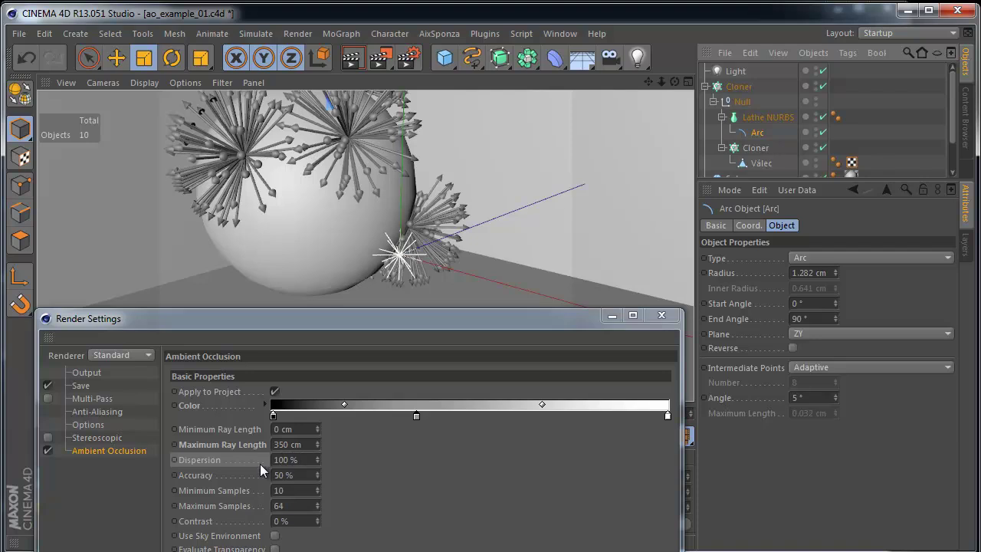
pyautogui.moveTo(318, 459); pyautogui.dragTo(319, 487)
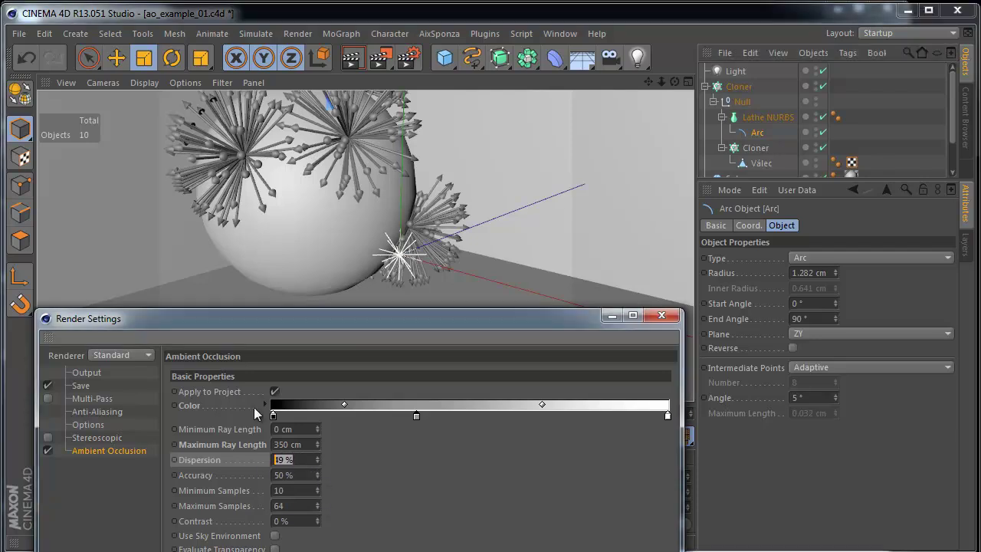
pyautogui.moveTo(837, 302)
pyautogui.mouseDown()
pyautogui.moveTo(834, 316)
pyautogui.moveTo(836, 273)
pyautogui.mouseUp()
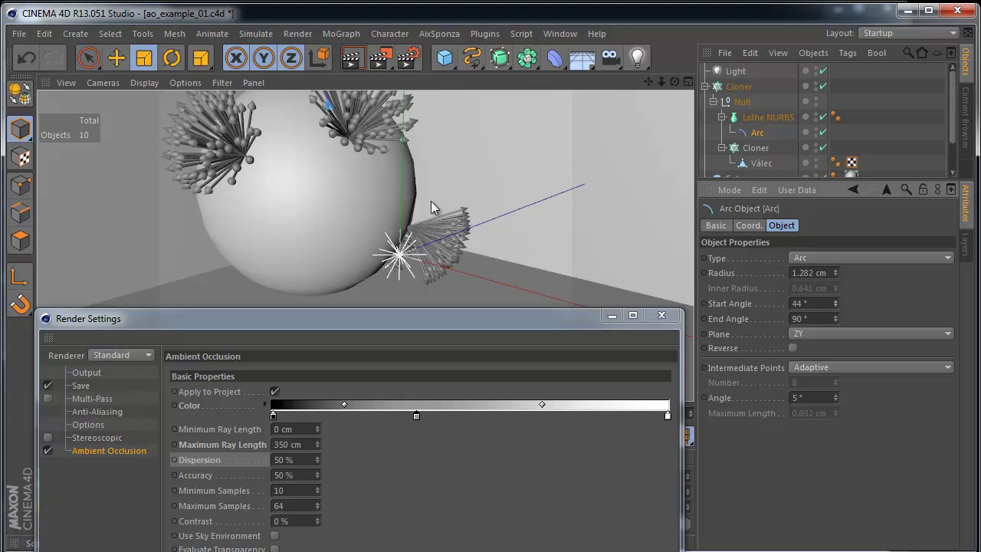
# Scale up the Null's arrow clusters and view the narrowed ray cone beside the sphere.
pyautogui.keyDown('alt'); pyautogui.moveTo(421, 245); pyautogui.dragTo(486, 186); pyautogui.keyUp('alt')
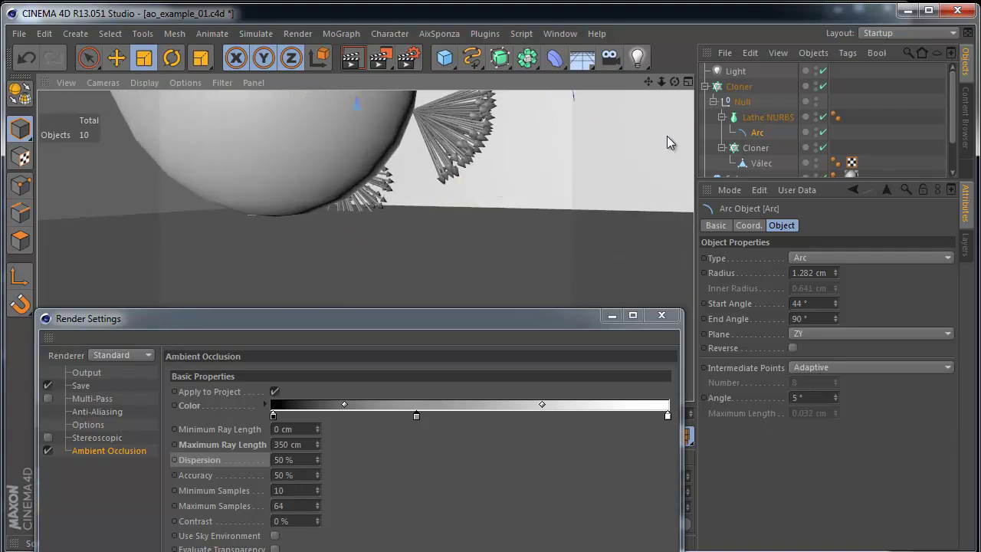
pyautogui.click(741, 103)
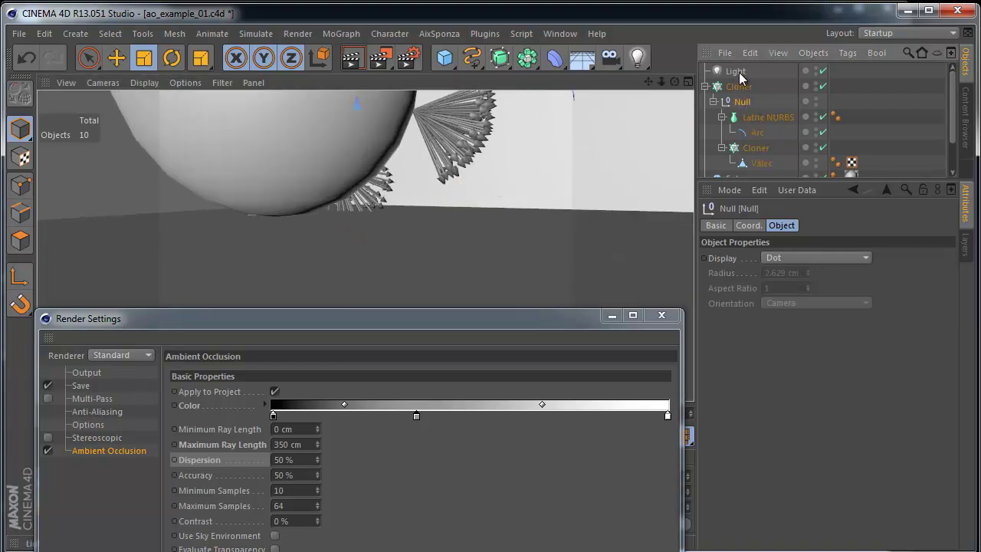
pyautogui.press('t')
pyautogui.moveTo(388, 236); pyautogui.dragTo(610, 186)
pyautogui.keyDown('alt'); pyautogui.moveTo(546, 215); pyautogui.dragTo(521, 215); pyautogui.keyUp('alt')
# Set the Dispersion to 100% and lower the Arc's Start Angle so the arrows spread over the full hemisphere.
pyautogui.click(756, 134)
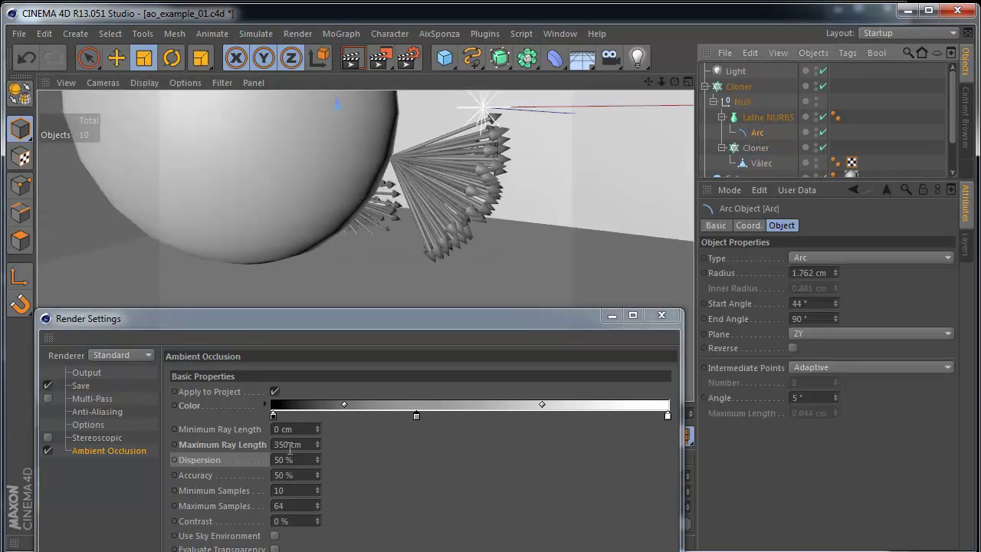
pyautogui.click(304, 460)
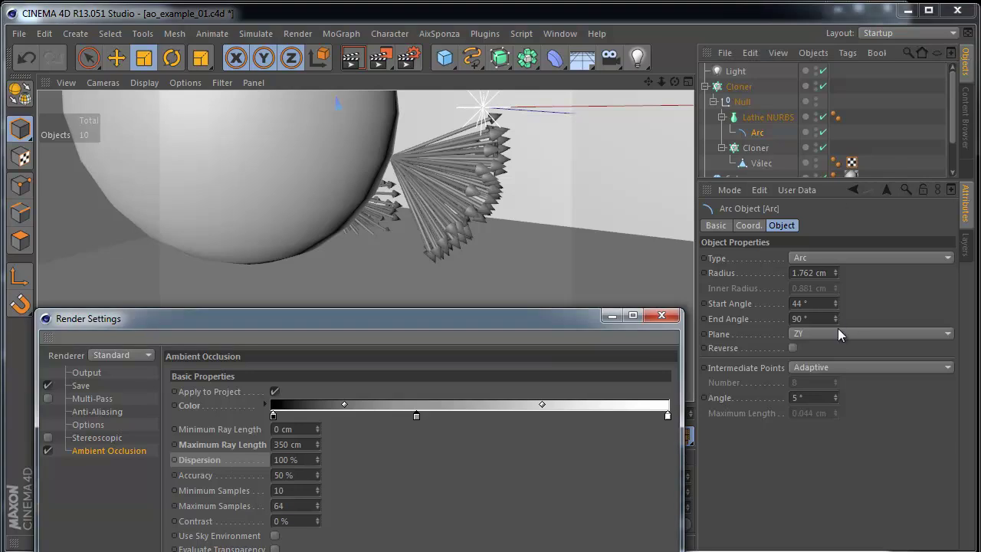
pyautogui.moveTo(836, 303); pyautogui.dragTo(826, 340)
pyautogui.keyDown('alt'); pyautogui.moveTo(540, 237); pyautogui.dragTo(582, 175); pyautogui.keyUp('alt')
# Scale the Null's arrow clusters up slightly more and re-enable the Z axis.
pyautogui.click(740, 102)
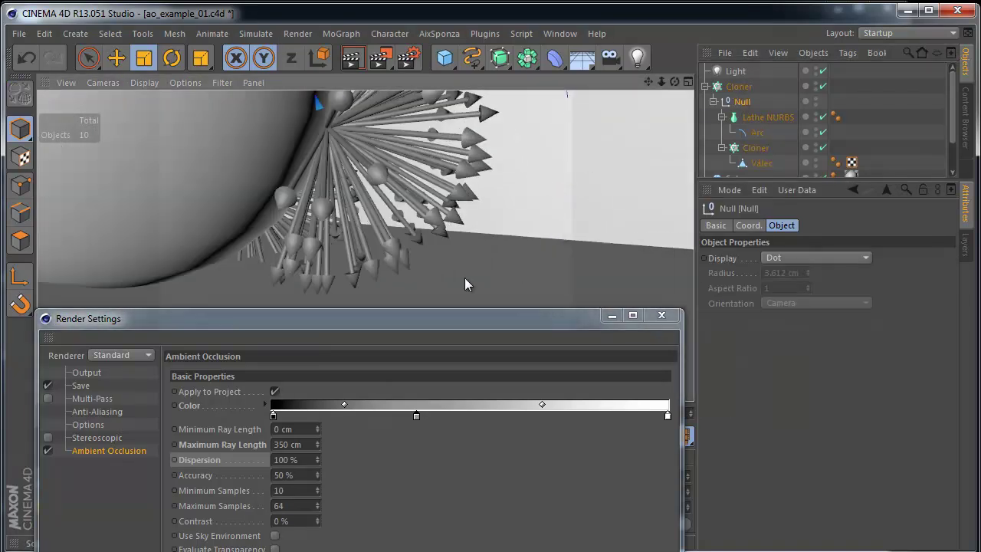
pyautogui.press('t')
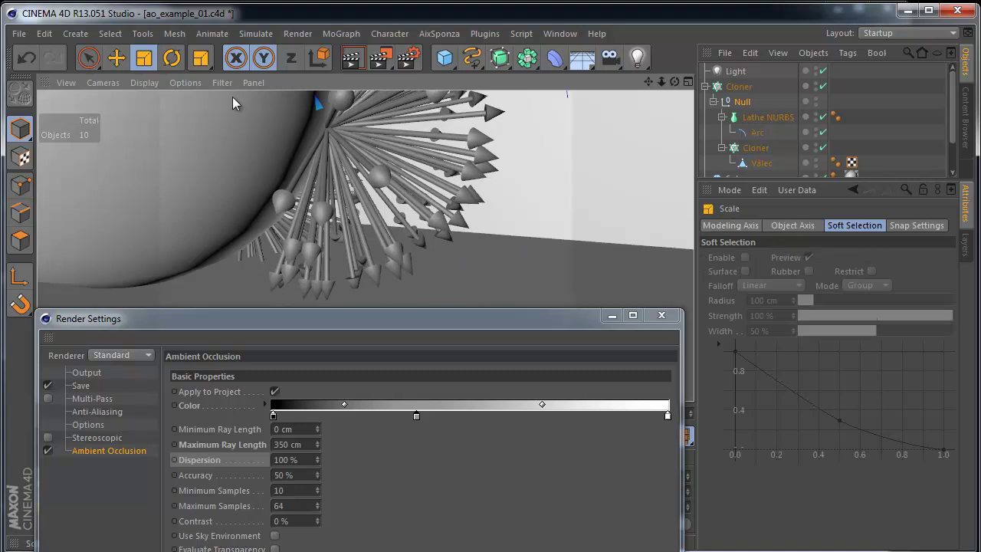
pyautogui.click(296, 65)
pyautogui.keyDown('alt'); pyautogui.moveTo(412, 191); pyautogui.dragTo(450, 181); pyautogui.keyUp('alt')
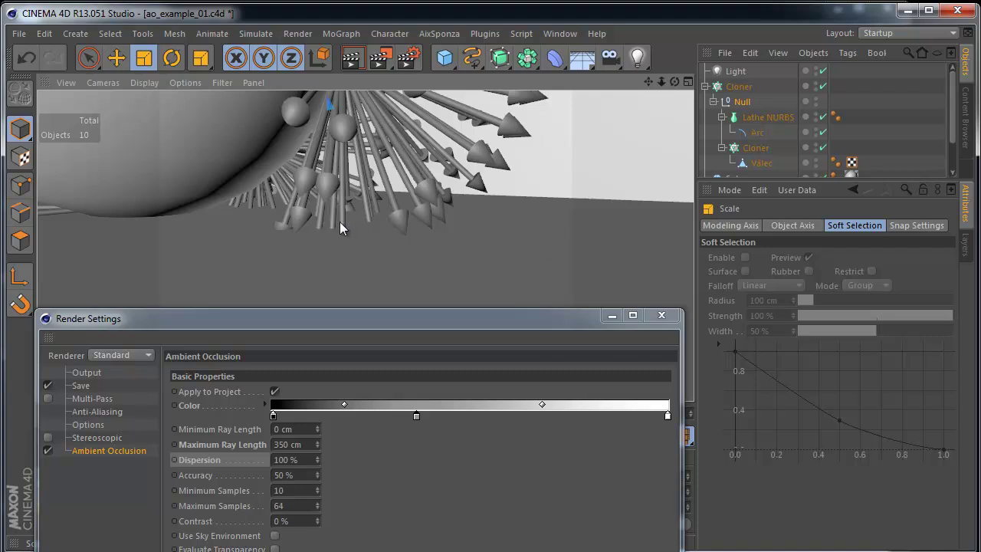
# Set the ambient occlusion's Dispersion to 50% and the Arc's Start Angle to 48°.
pyautogui.click(310, 460)
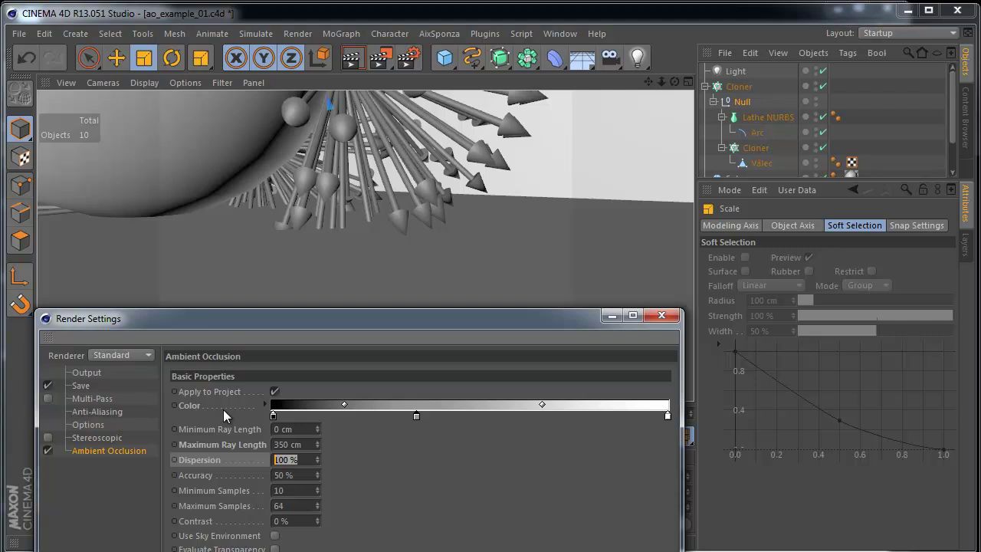
pyautogui.write('50')
pyautogui.click(760, 135)
pyautogui.moveTo(836, 302); pyautogui.dragTo(842, 266)
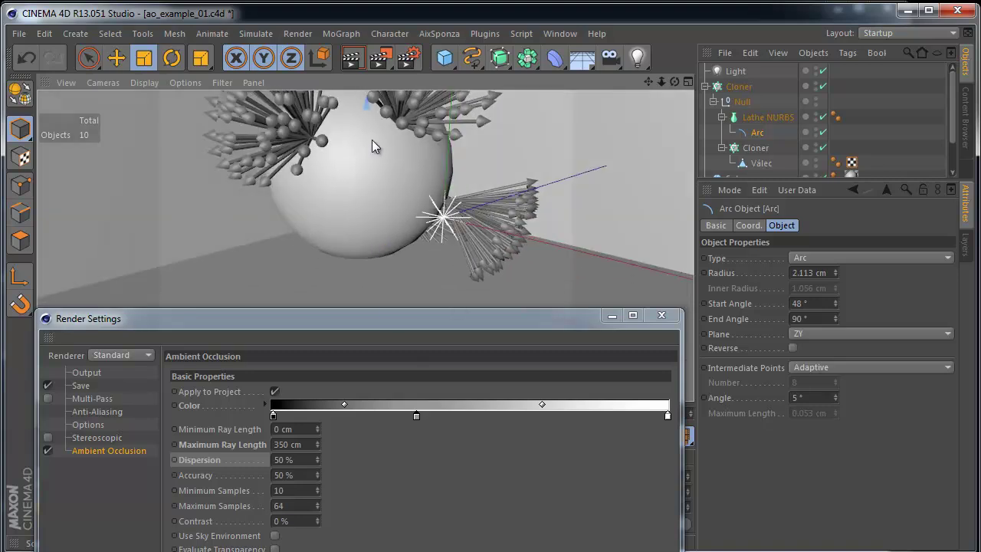
# Hide the Cloner's arrow clusters and render the sphere scene in the viewport.
pyautogui.keyDown('alt'); pyautogui.moveTo(473, 249); pyautogui.dragTo(532, 181); pyautogui.keyUp('alt')
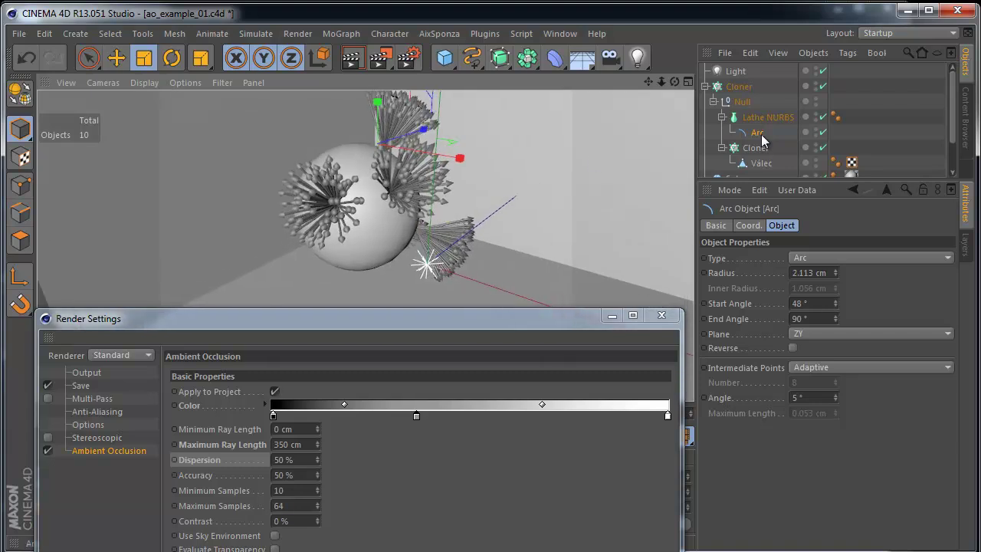
pyautogui.click(821, 88)
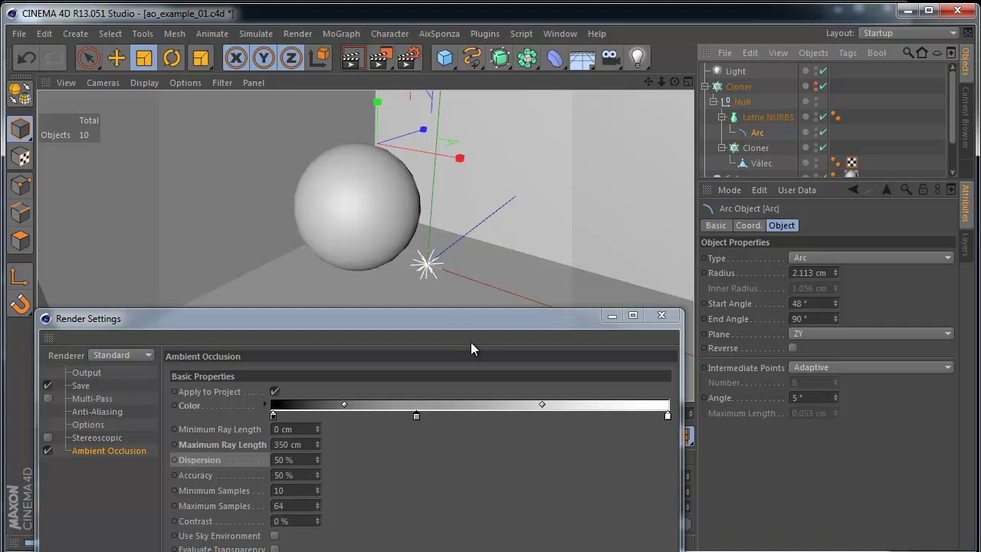
pyautogui.hotkey('ctrl', 'r')
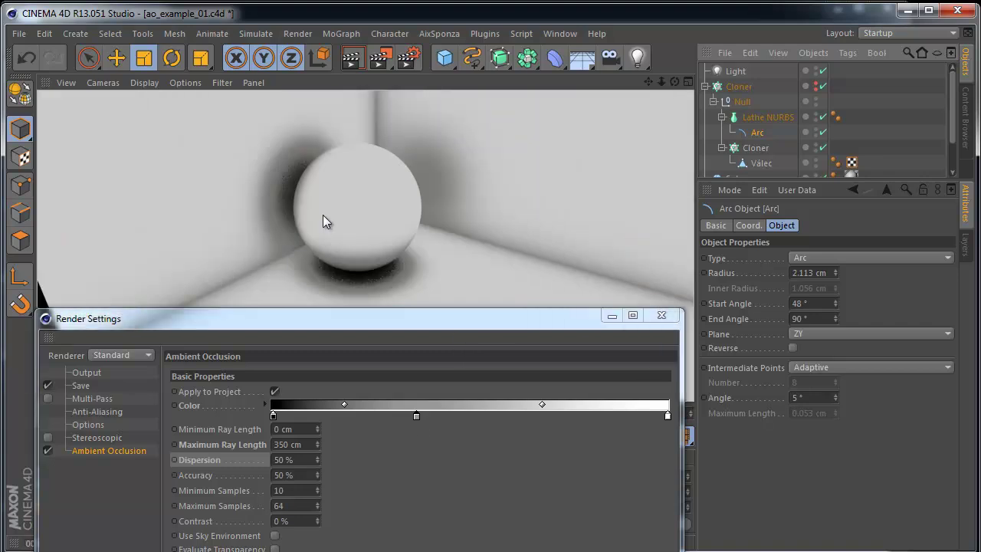
# Remove the middle knot from the ambient occlusion's color gradient and render the viewport again.
pyautogui.moveTo(418, 414); pyautogui.dragTo(420, 467)
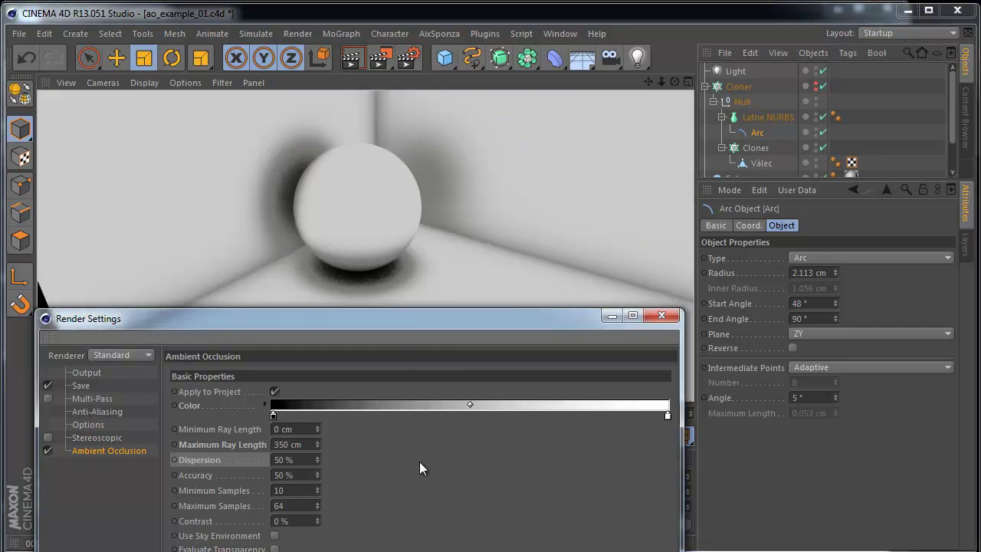
pyautogui.click(354, 57)
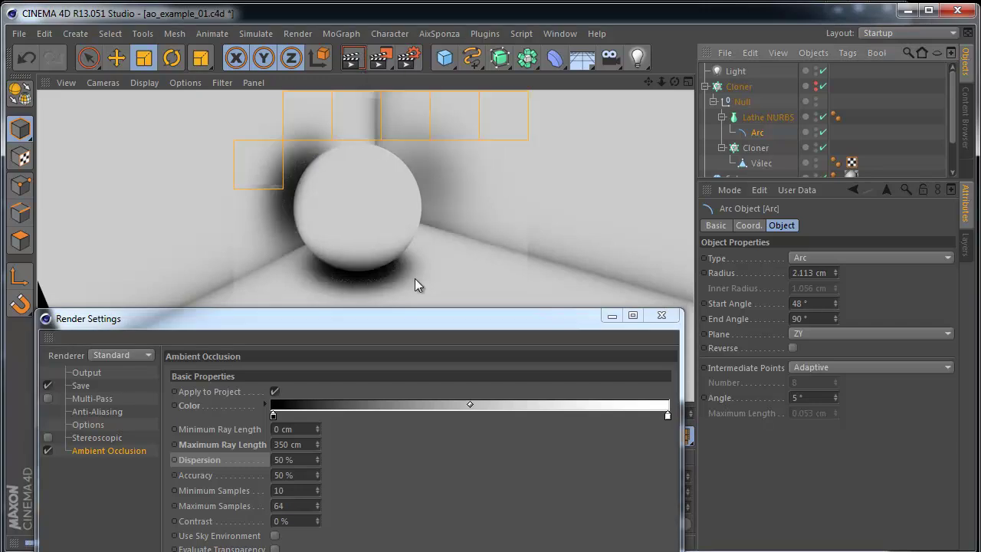
# Set the ambient occlusion's Dispersion to 100% and render the viewport for comparison.
pyautogui.doubleClick(295, 460)
pyautogui.write('100')
pyautogui.press('Return')
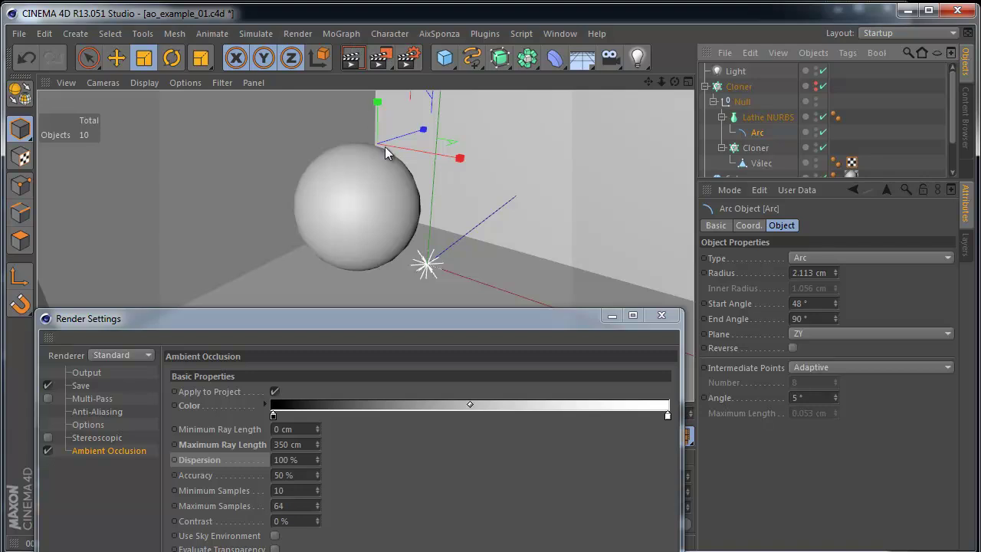
pyautogui.click(352, 57)
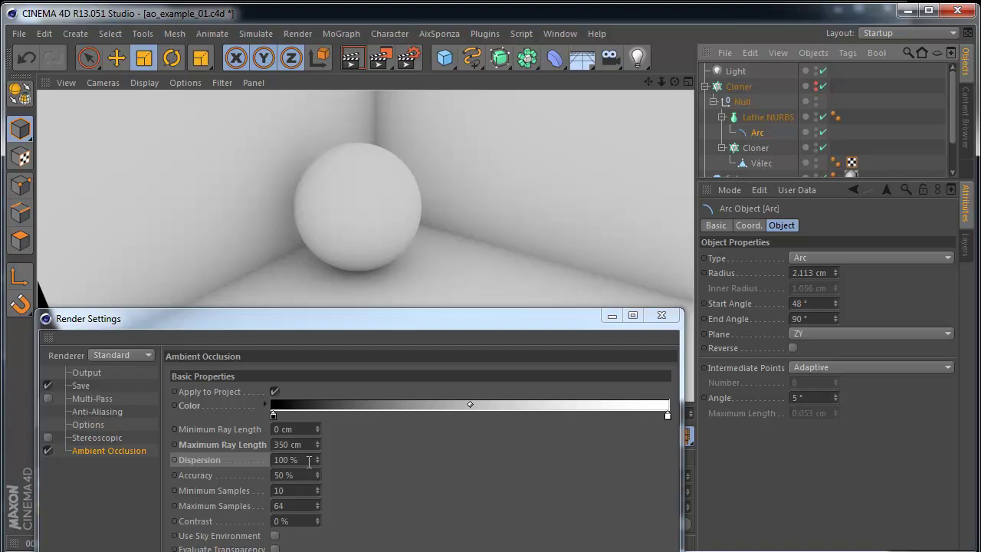
# Set the ambient occlusion's Dispersion to 50% and render the viewport for comparison.
pyautogui.doubleClick(309, 461)
pyautogui.write('50')
pyautogui.press('Return')
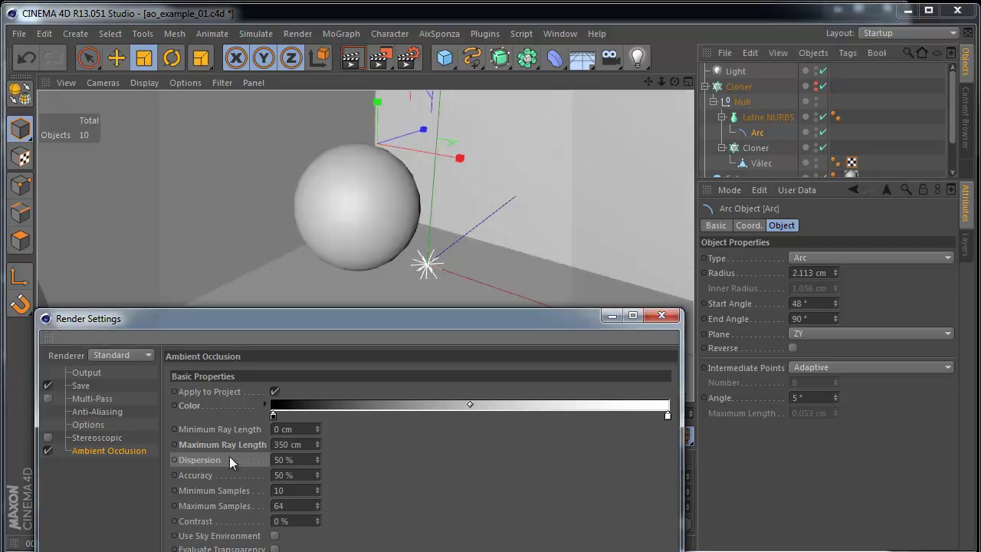
pyautogui.click(352, 58)
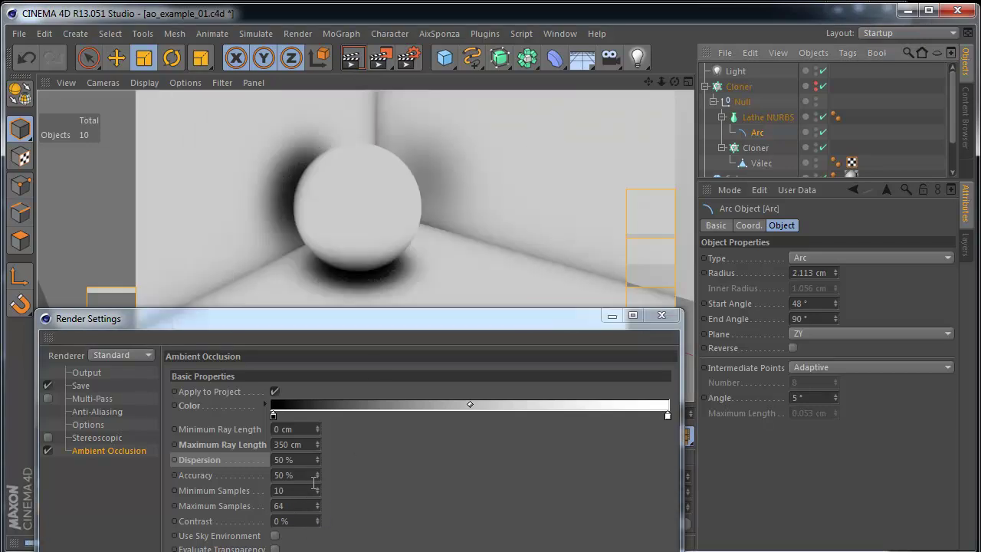
# Set the ambient occlusion's Dispersion to 0% and render the viewport.
pyautogui.click(252, 323)
pyautogui.write('0')
pyautogui.press('Return')
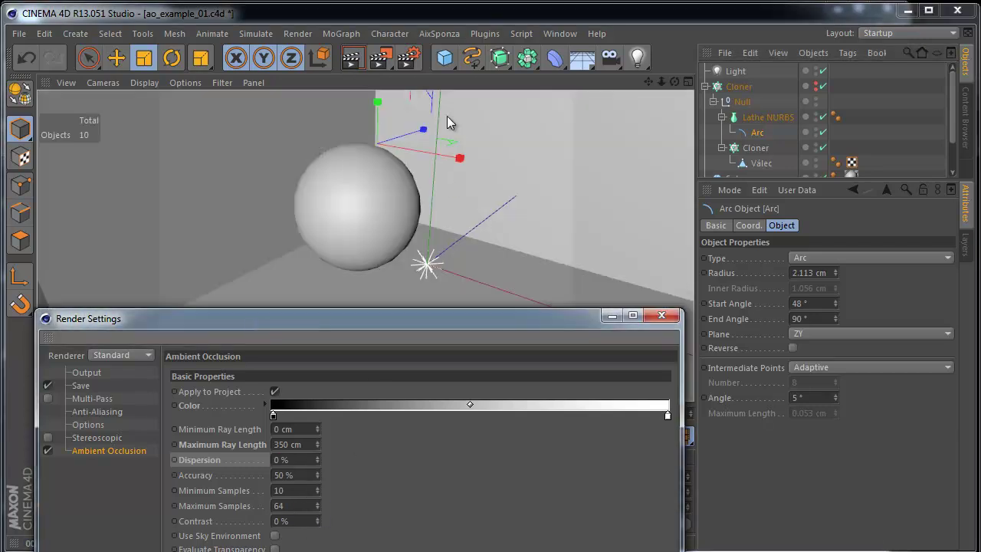
pyautogui.click(352, 58)
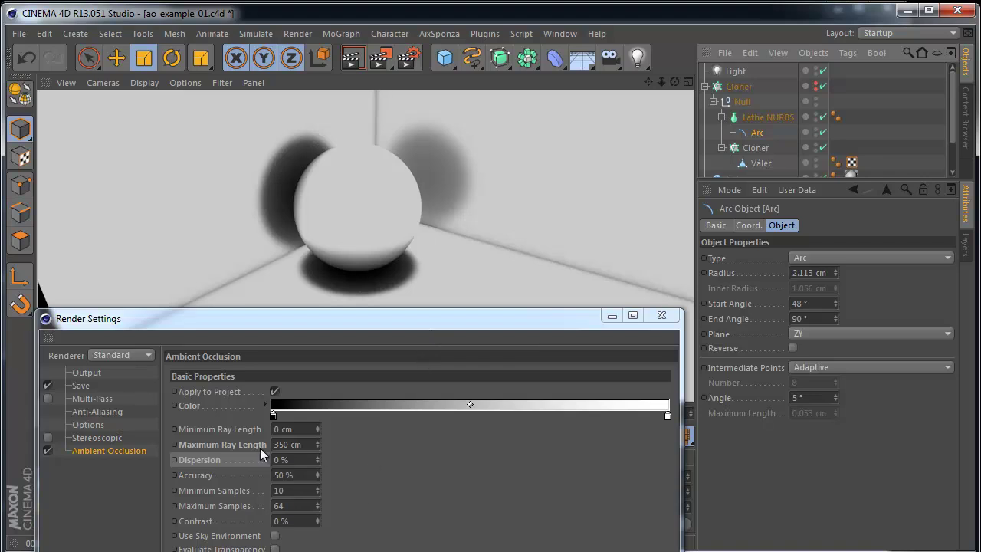
# Set the ambient occlusion's Dispersion to 100%.
pyautogui.click(296, 459)
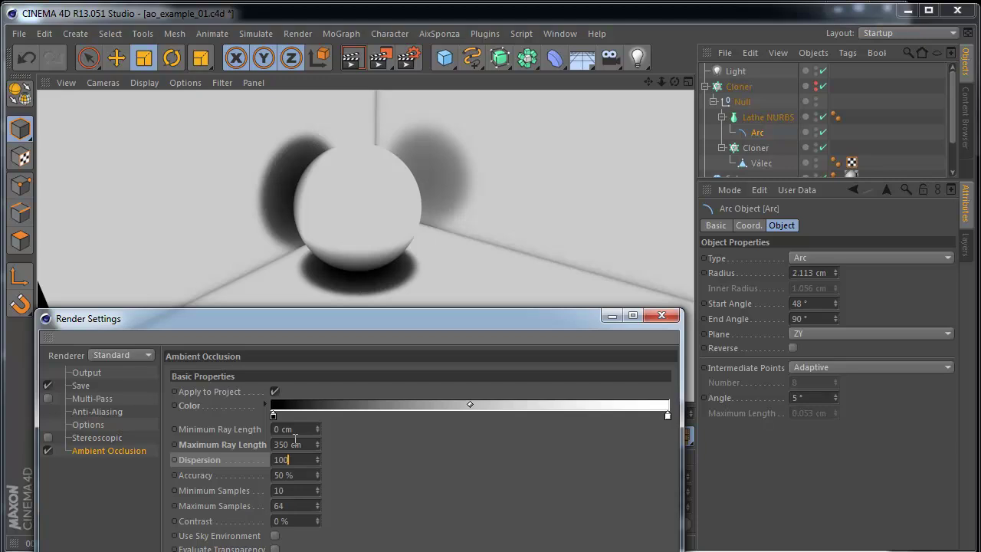
pyautogui.write('100')
pyautogui.press('Return')
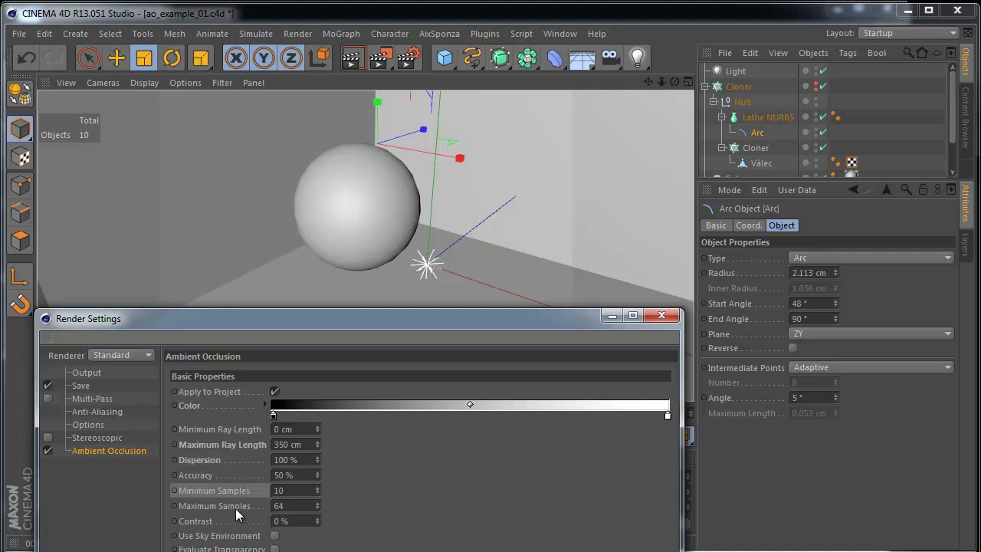
pyautogui.scroll(-4, 486, 263)
pyautogui.scroll(4, 483, 261)
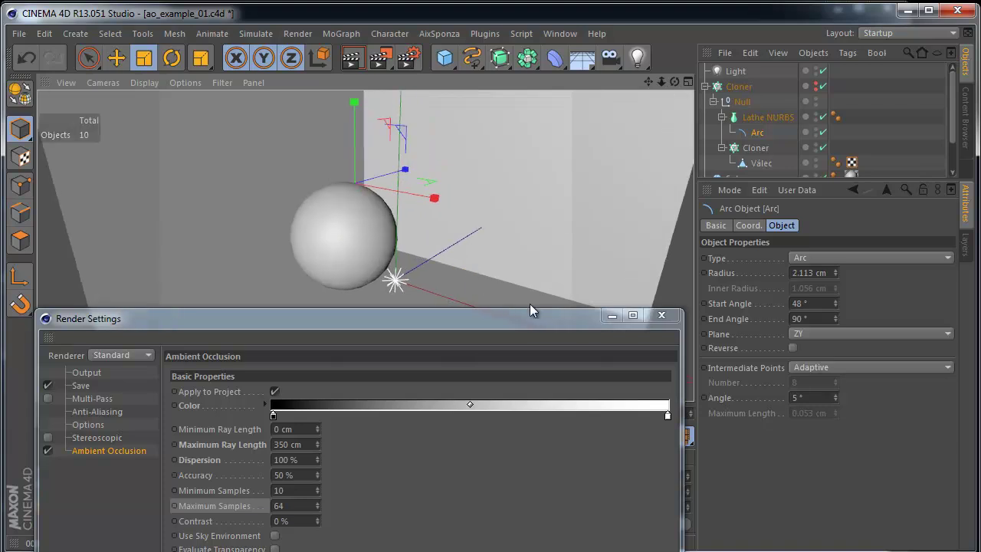
# Set the ambient occlusion's Minimum Samples to 20 and Maximum Samples to 200.
pyautogui.moveTo(448, 323); pyautogui.dragTo(580, 189)
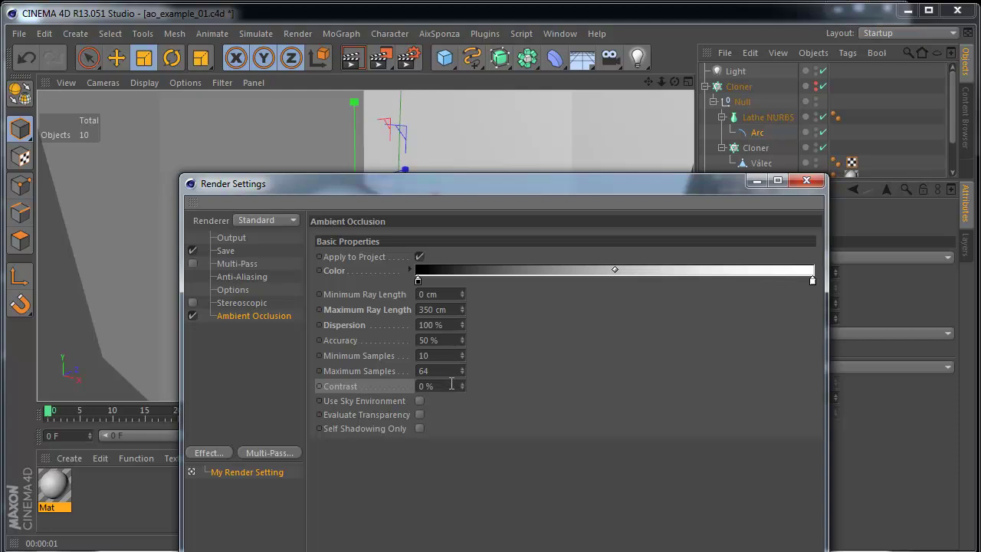
pyautogui.doubleClick(421, 355)
pyautogui.write('20')
pyautogui.press('Tab')
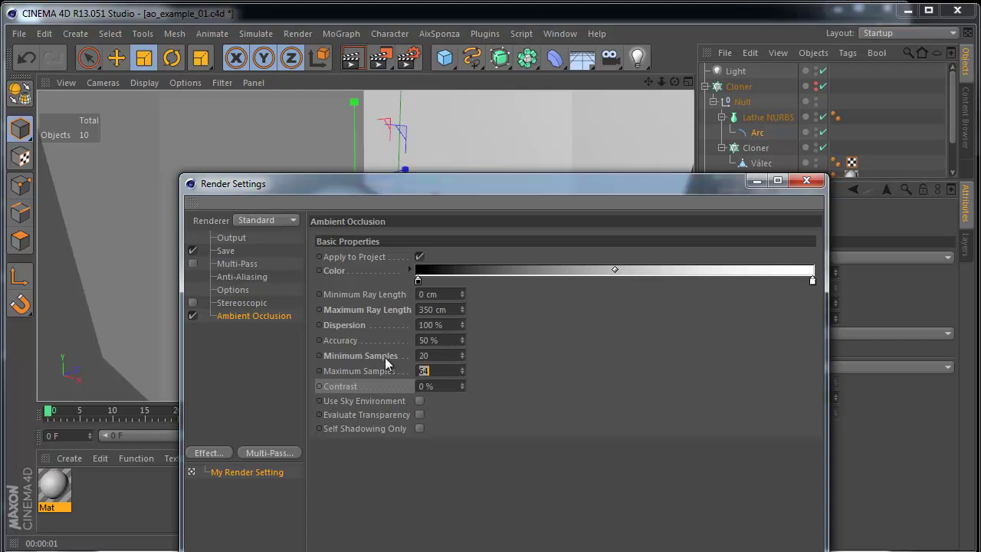
pyautogui.write('200')
pyautogui.press('Return')
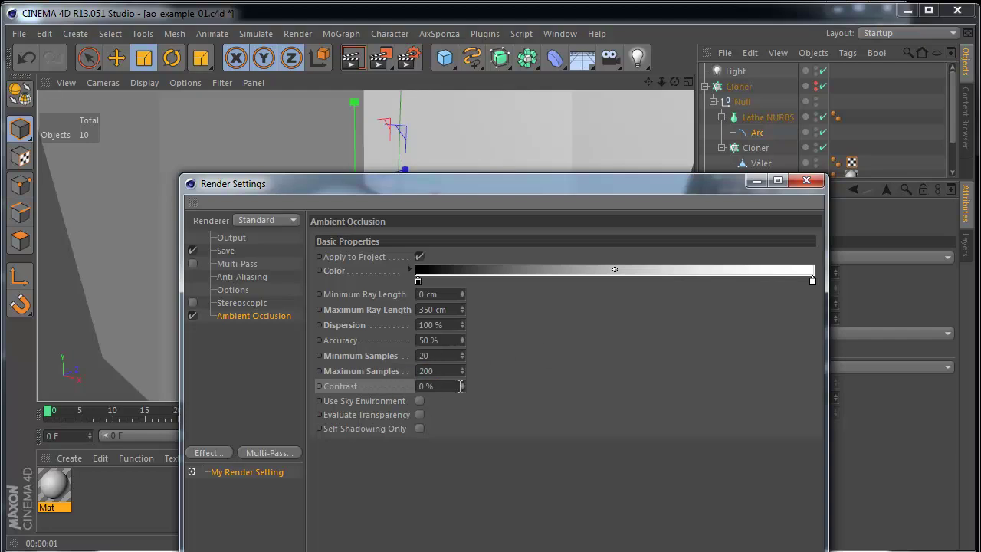
# Set the ambient occlusion's Contrast to 50% and render the viewport.
pyautogui.moveTo(461, 384)
pyautogui.mouseDown()
pyautogui.moveTo(463, 358)
pyautogui.moveTo(447, 391)
pyautogui.mouseUp()
pyautogui.doubleClick(447, 391)
pyautogui.write('50')
pyautogui.press('Return')
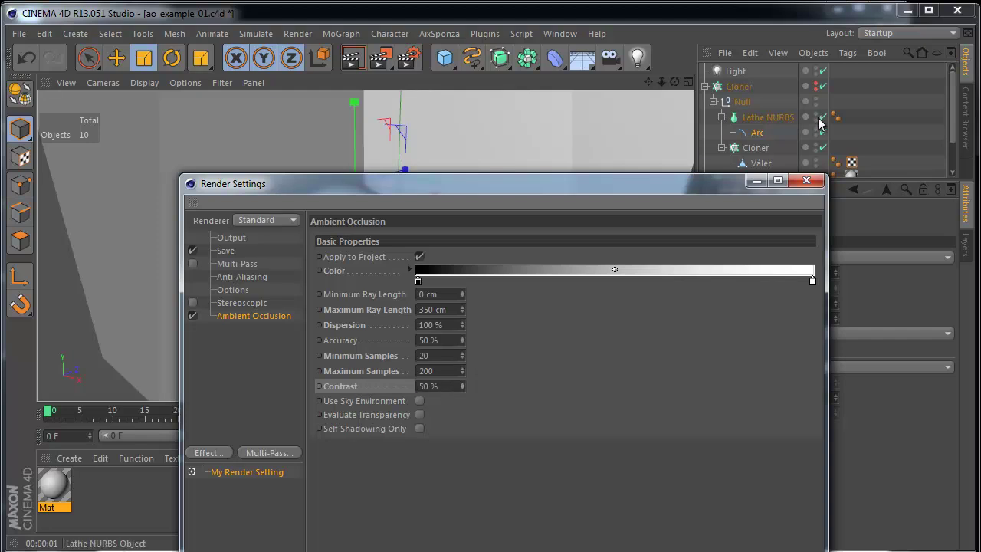
pyautogui.click(807, 180)
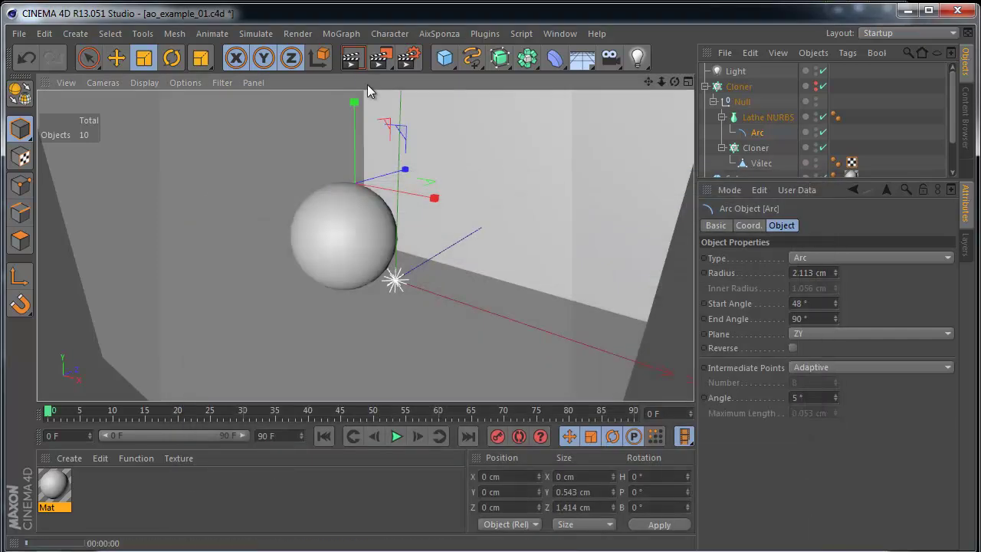
pyautogui.hotkey('ctrl', 'r')
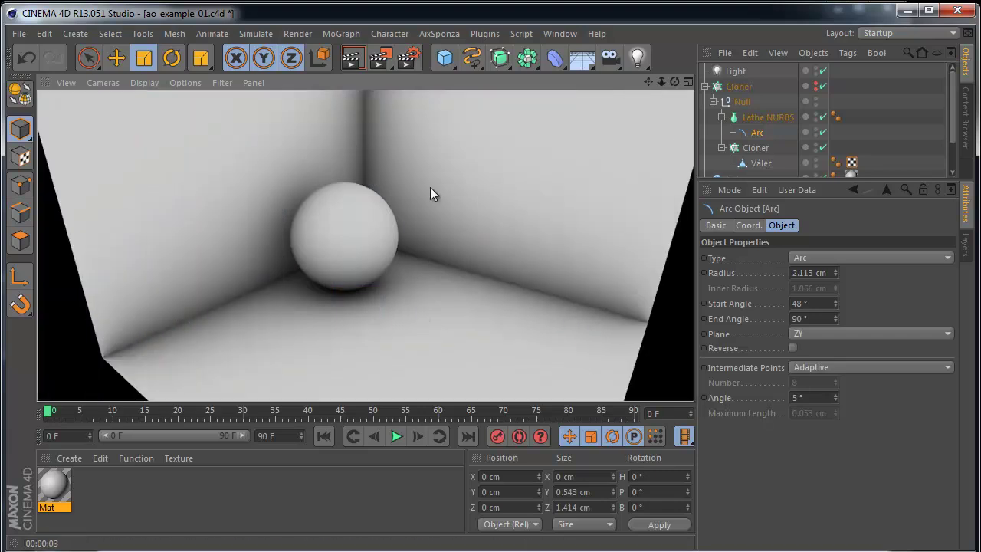
# Set the ambient occlusion's Contrast to -40% and render the viewport for comparison.
pyautogui.click(411, 57)
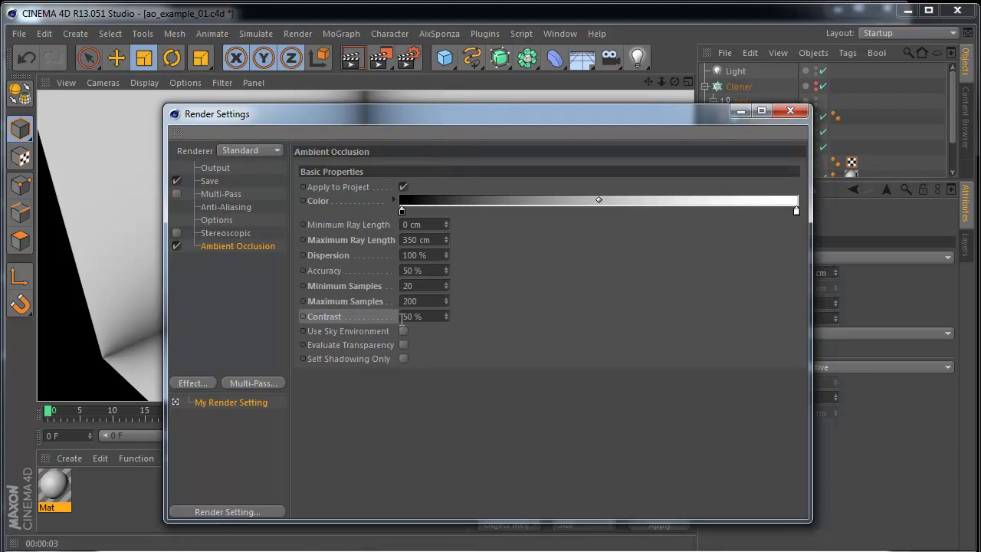
pyautogui.moveTo(402, 317); pyautogui.dragTo(429, 317)
pyautogui.press('BackSpace')
pyautogui.write('-40')
pyautogui.press('Return')
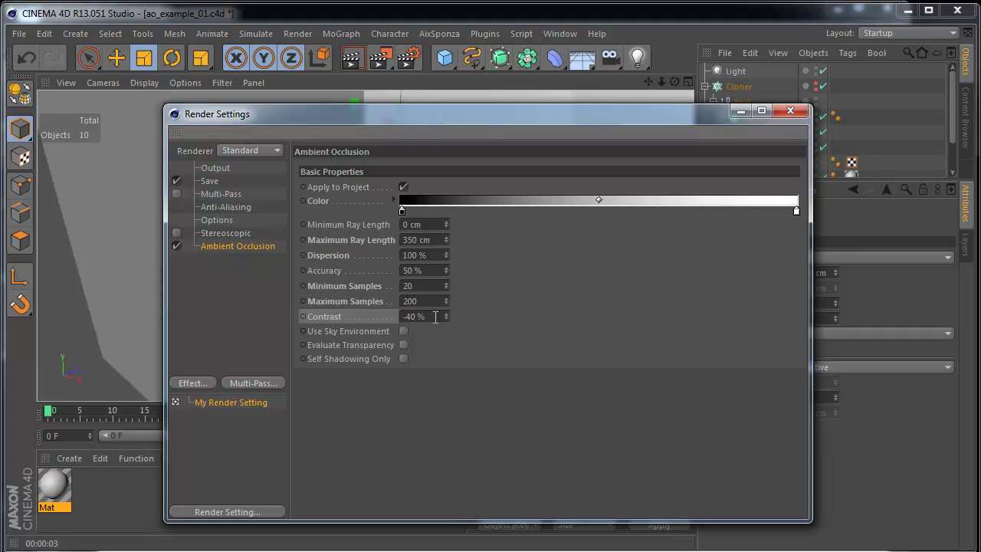
pyautogui.click(789, 111)
pyautogui.hotkey('ctrl', 'r')
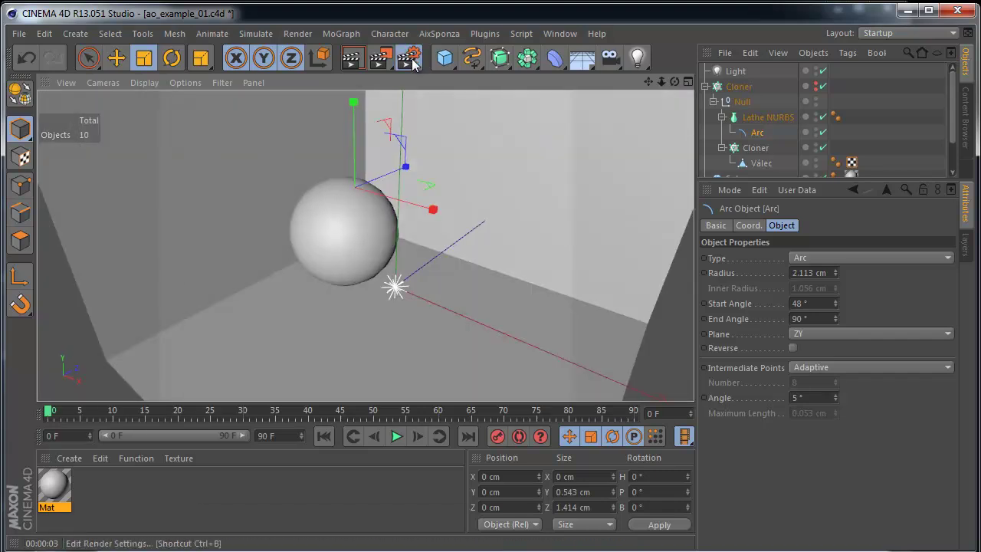
# Set the ambient occlusion's Contrast to -35% and render the viewport again.
pyautogui.click(410, 58)
pyautogui.moveTo(473, 125); pyautogui.dragTo(520, 129)
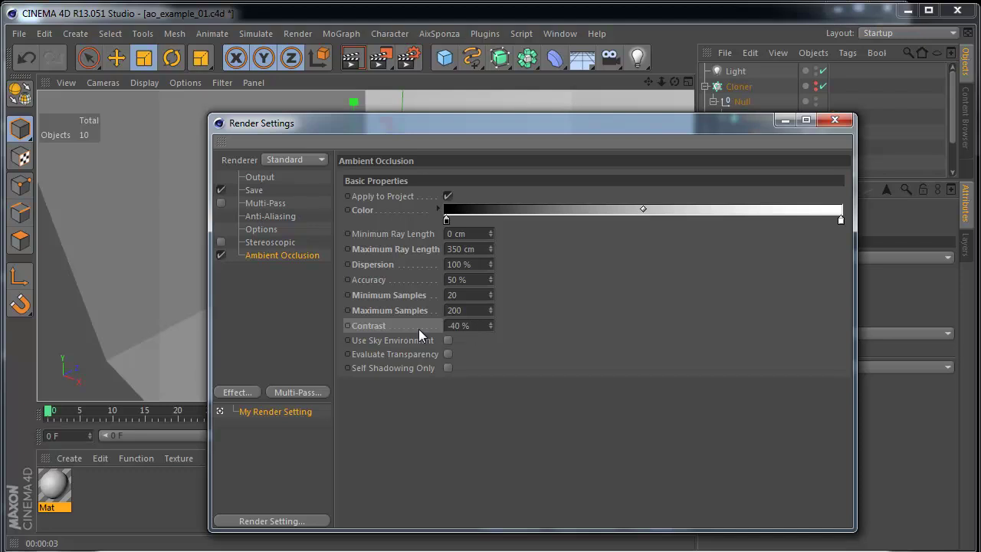
pyautogui.moveTo(475, 138); pyautogui.dragTo(549, 152)
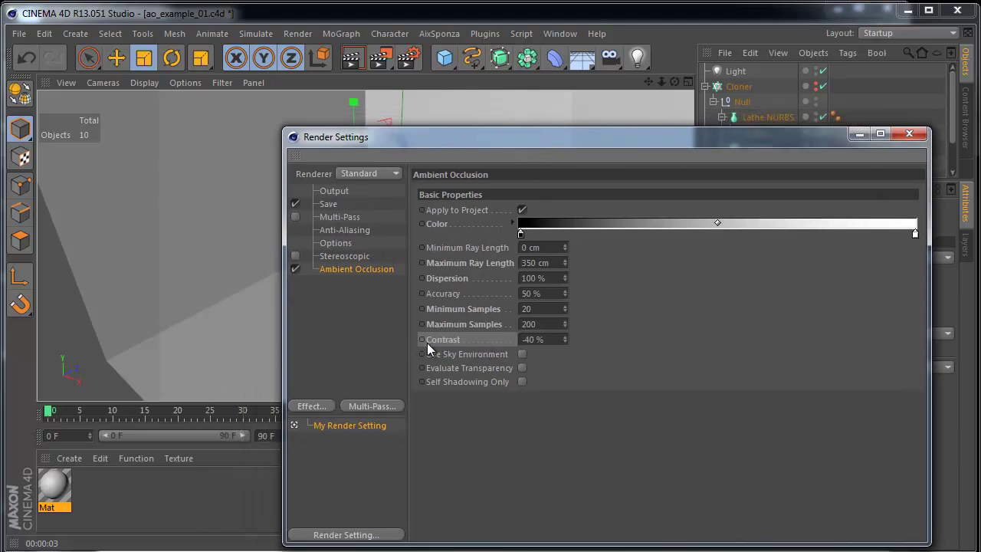
pyautogui.doubleClick(518, 340)
pyautogui.write('-35')
pyautogui.press('Return')
pyautogui.click(909, 134)
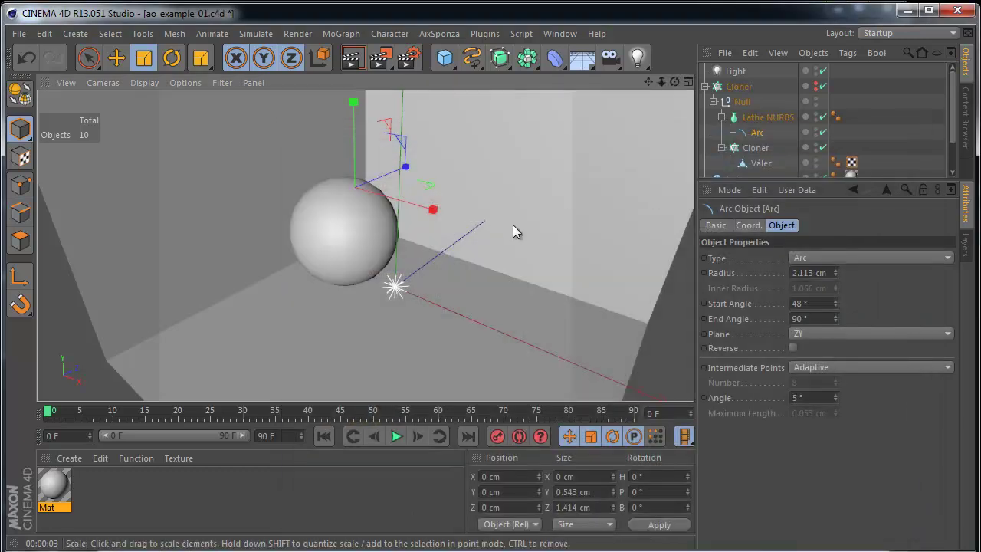
pyautogui.hotkey('ctrl', 'r')
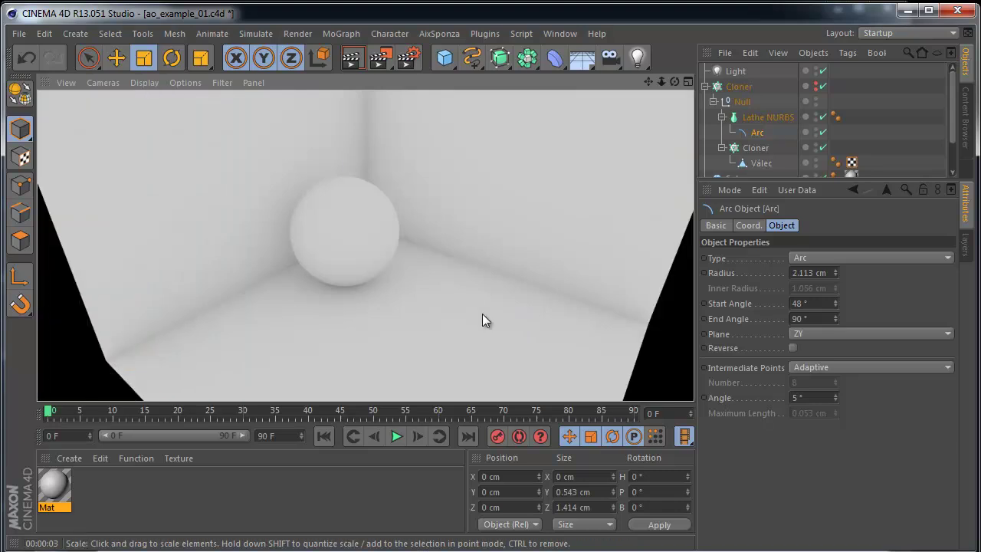
# Switch to the duck_ao.c4d project and examine the sample and contrast values in its ambient occlusion render settings.
pyautogui.click(571, 33)
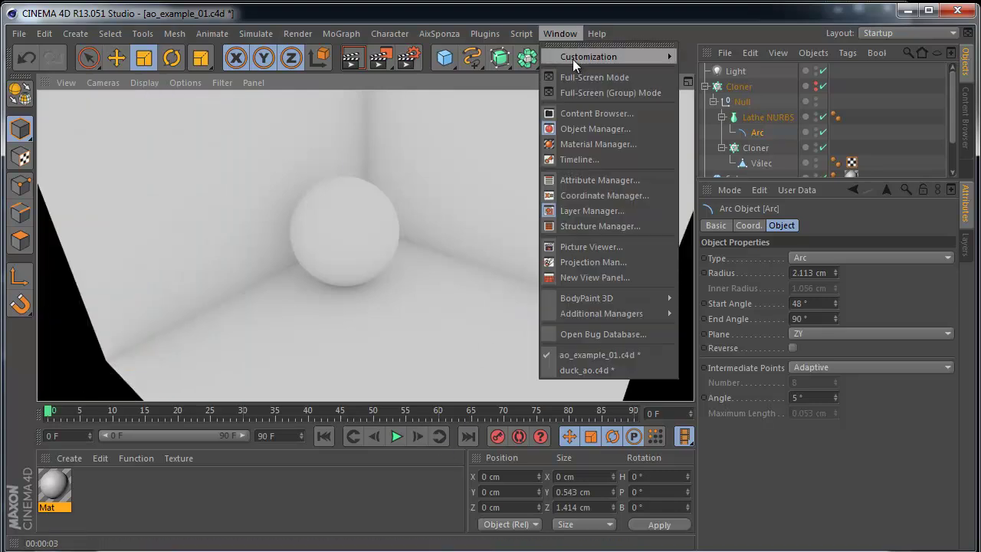
pyautogui.click(598, 370)
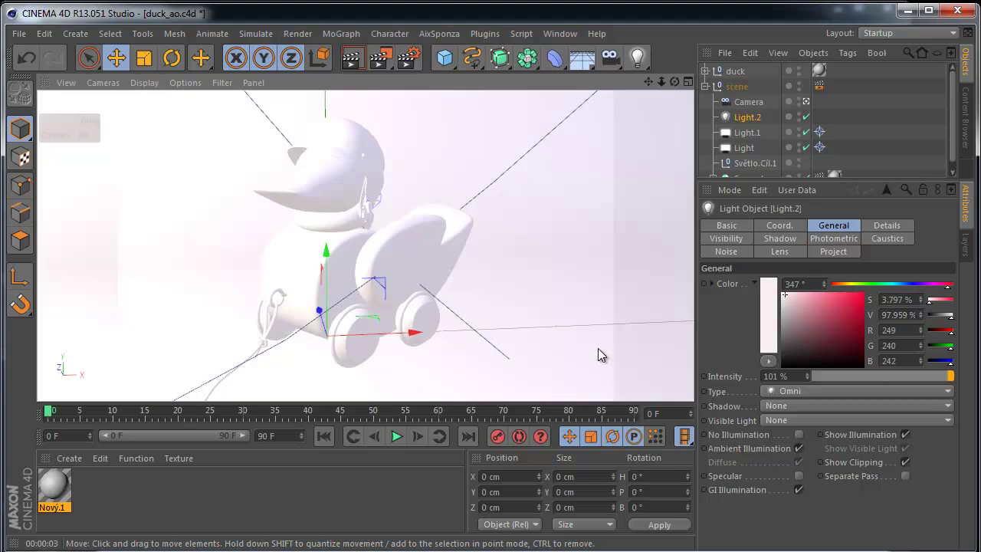
pyautogui.click(409, 58)
pyautogui.moveTo(595, 145); pyautogui.dragTo(454, 124)
pyautogui.click(316, 319)
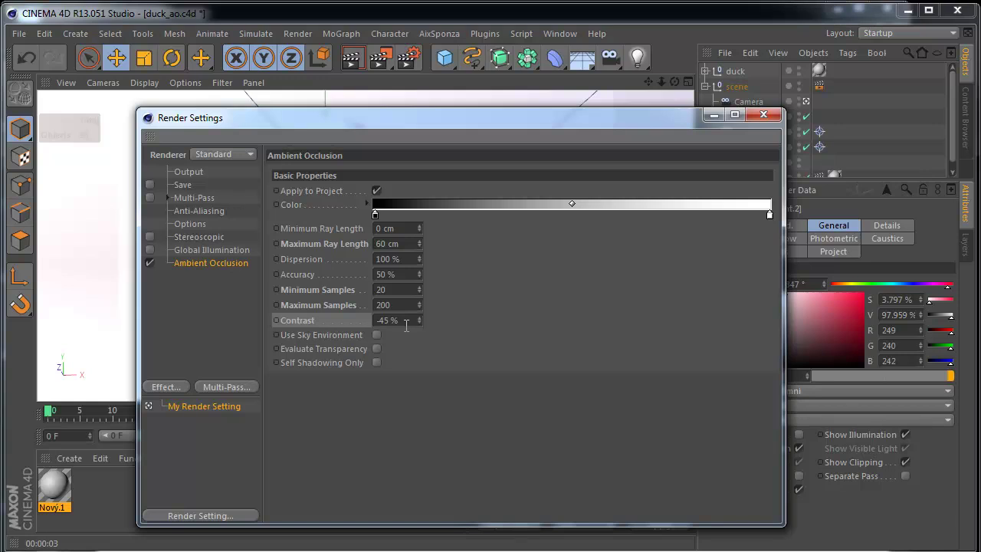
pyautogui.doubleClick(404, 321)
pyautogui.click(339, 304)
pyautogui.click(399, 289)
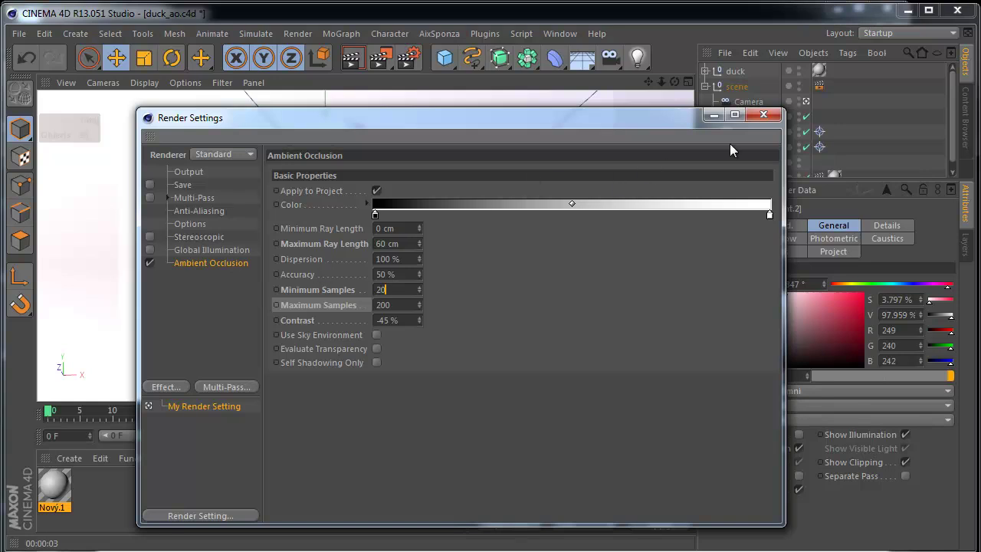
pyautogui.click(762, 115)
# Inspect the duck scene's area lights Light.1 and Light, examining their placement from the top view.
pyautogui.click(748, 132)
pyautogui.click(749, 147)
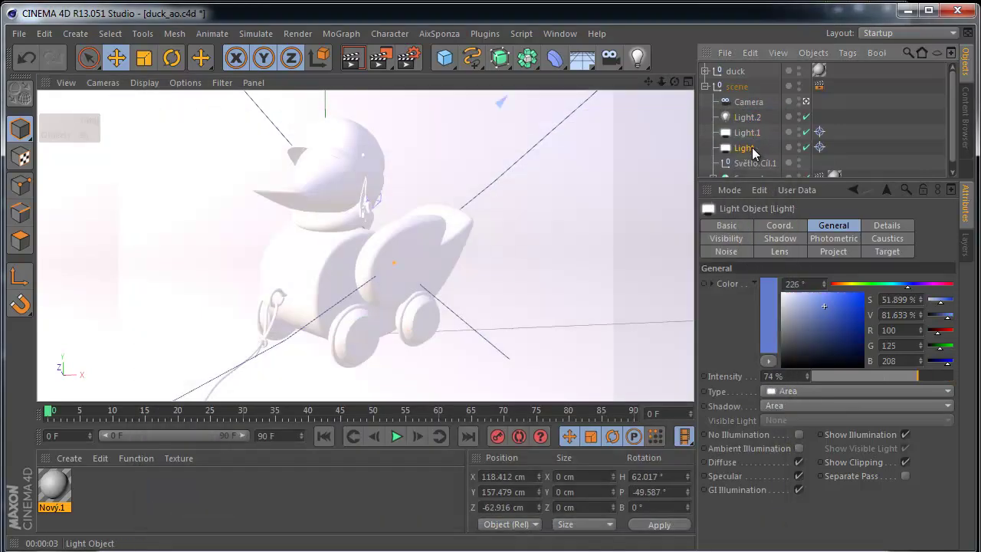
pyautogui.press('o')
pyautogui.keyDown('alt'); pyautogui.moveTo(585, 257); pyautogui.dragTo(478, 236); pyautogui.keyUp('alt')
pyautogui.keyDown('alt'); pyautogui.moveTo(478, 236); pyautogui.dragTo(518, 263, button='right'); pyautogui.keyUp('alt')
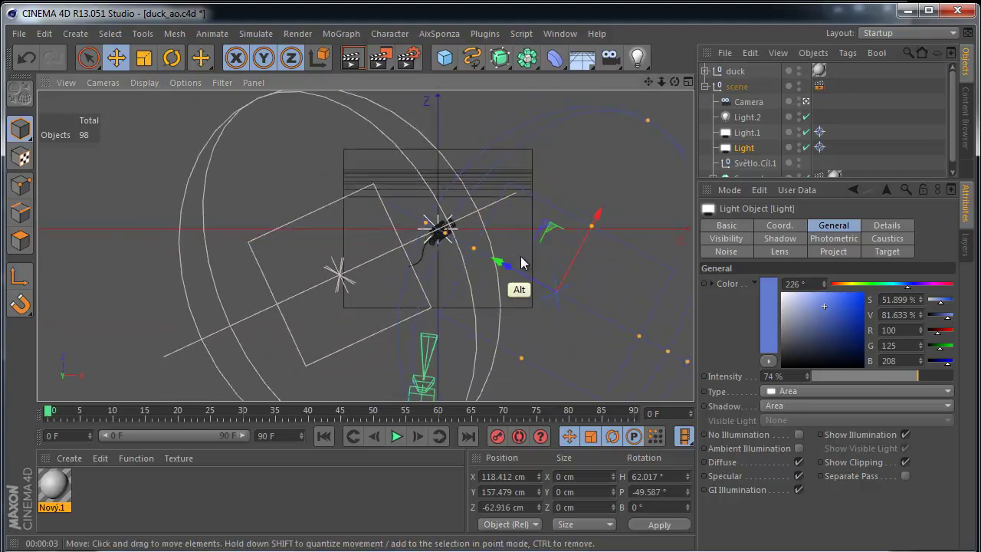
# Render the duck in the perspective viewport.
pyautogui.hotkey('ctrl', 'r')
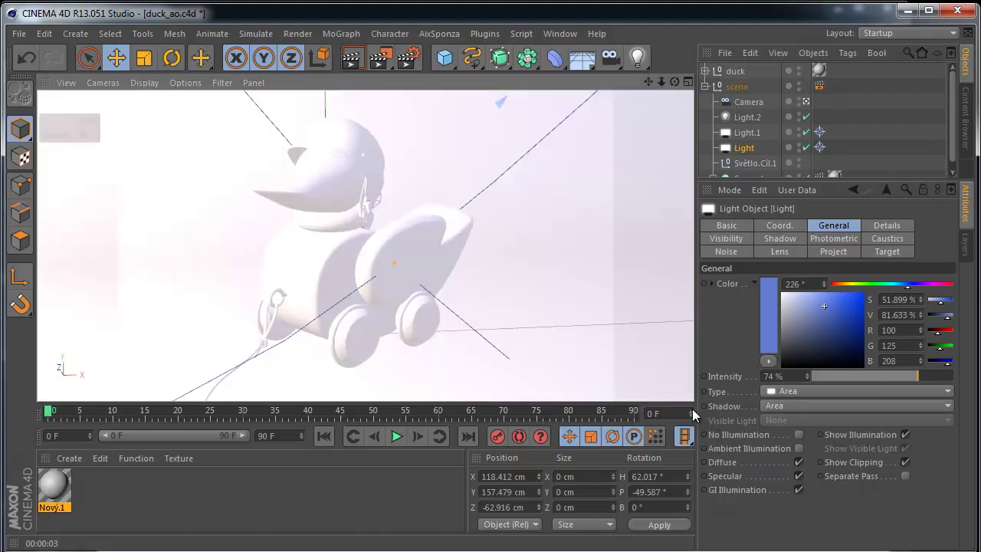
pyautogui.hotkey('ctrl', 'r')
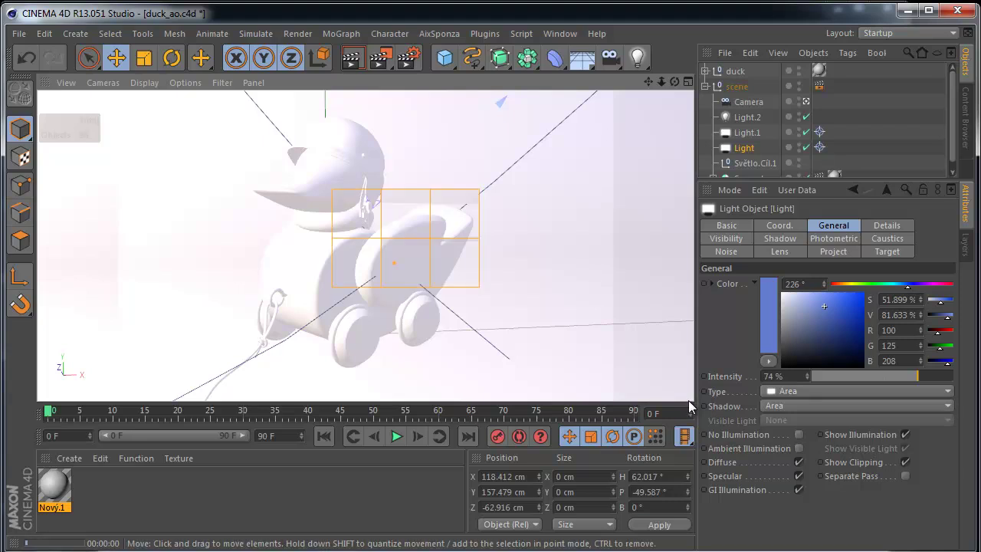